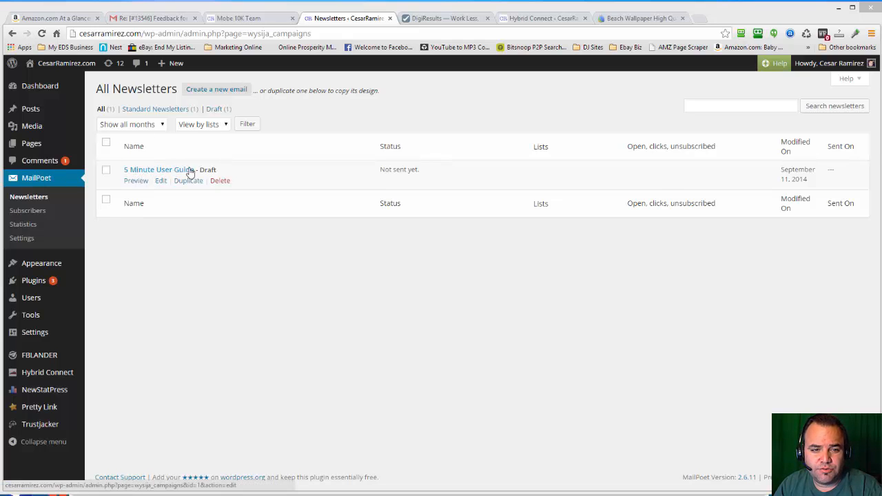
- Open the MailPoet subscribers and bring up the overview of editable mailing lists
click(30, 198)
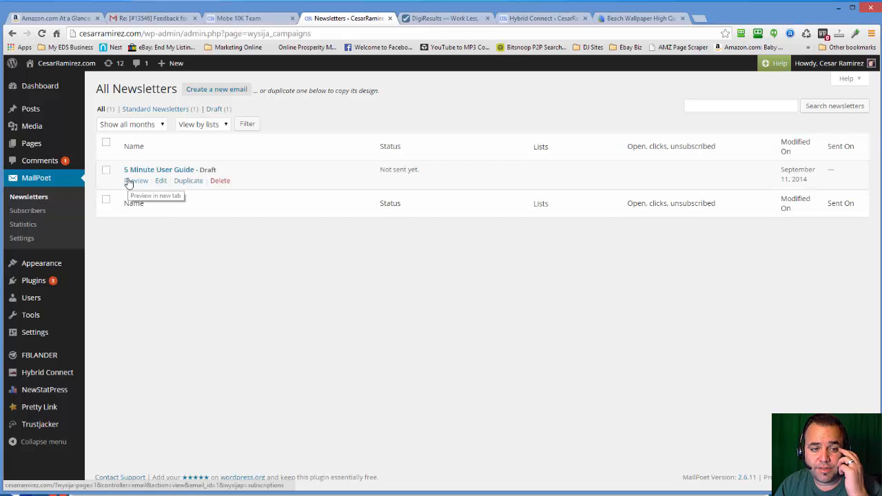
click(35, 214)
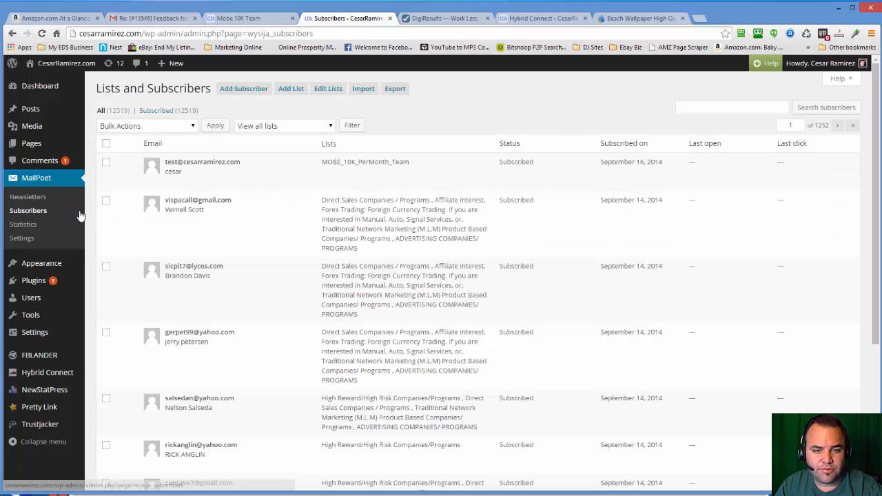
click(321, 92)
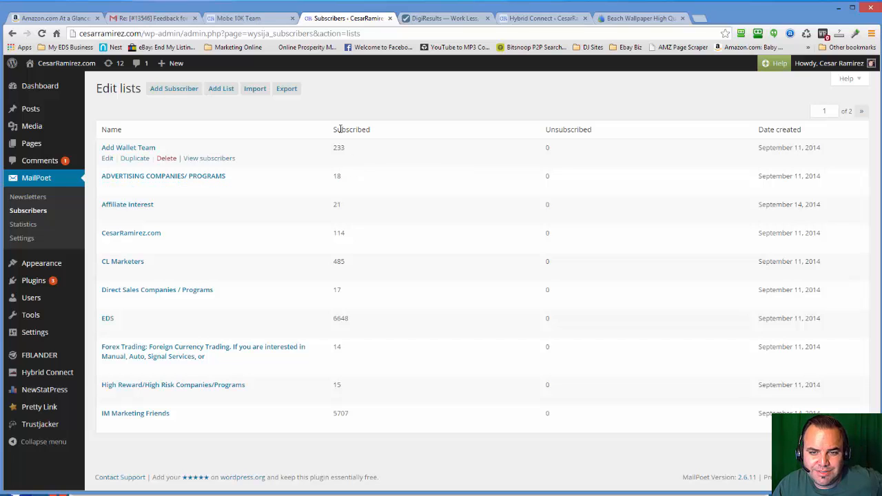
- Open the subscriber import, choose uploading a file as the import method, and view the file chooser without selecting a file
click(261, 92)
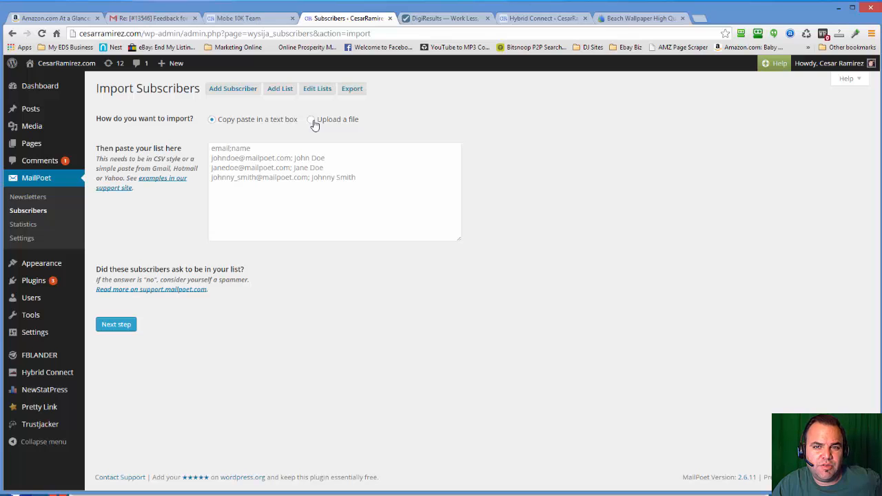
click(313, 122)
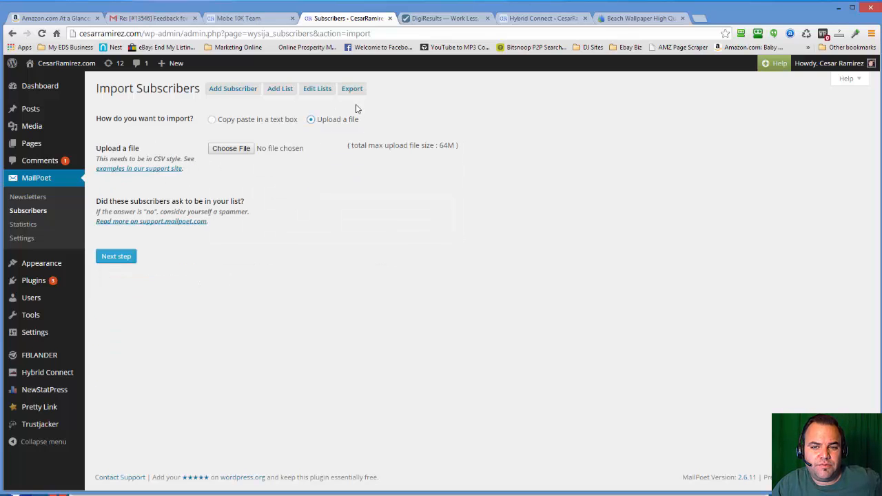
click(231, 149)
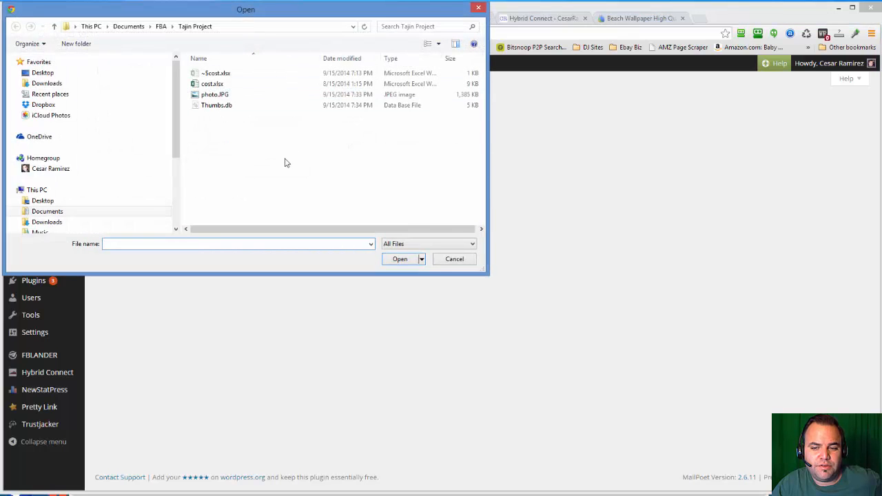
click(454, 258)
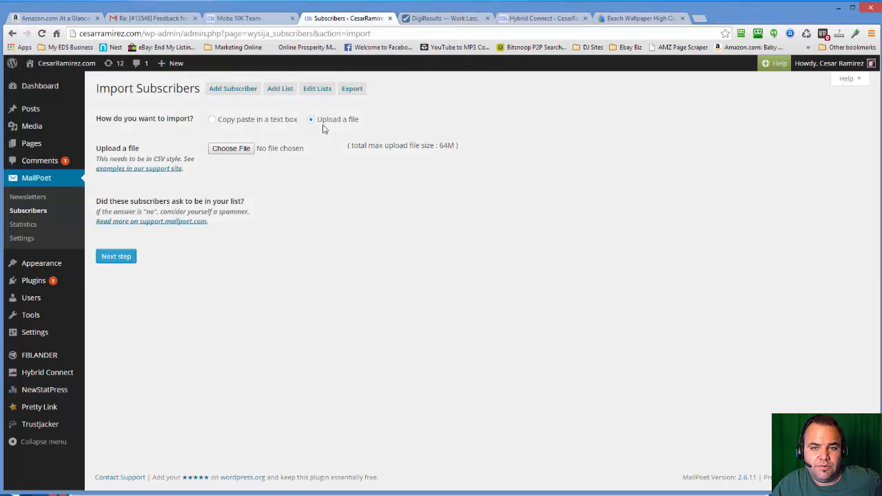
- Review the MailPoet statistics, including the new subscribers chart, subscriptions by form and top domains
click(23, 228)
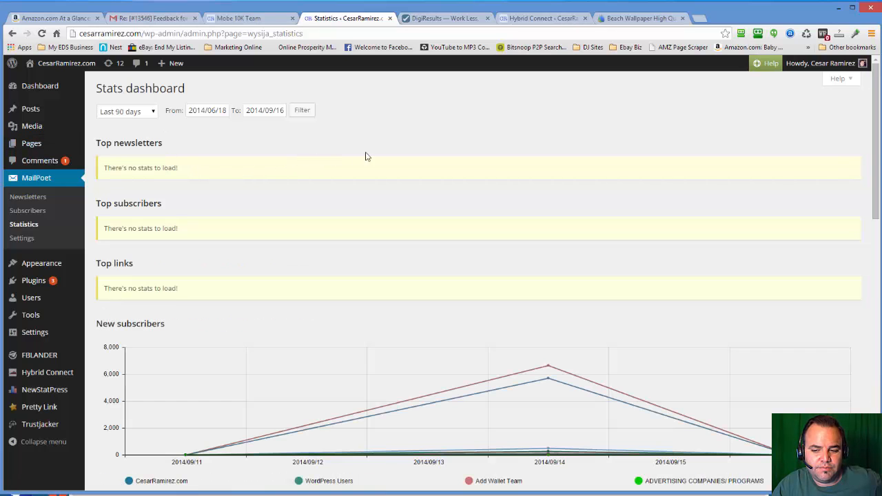
scroll(384, 189, down, 1)
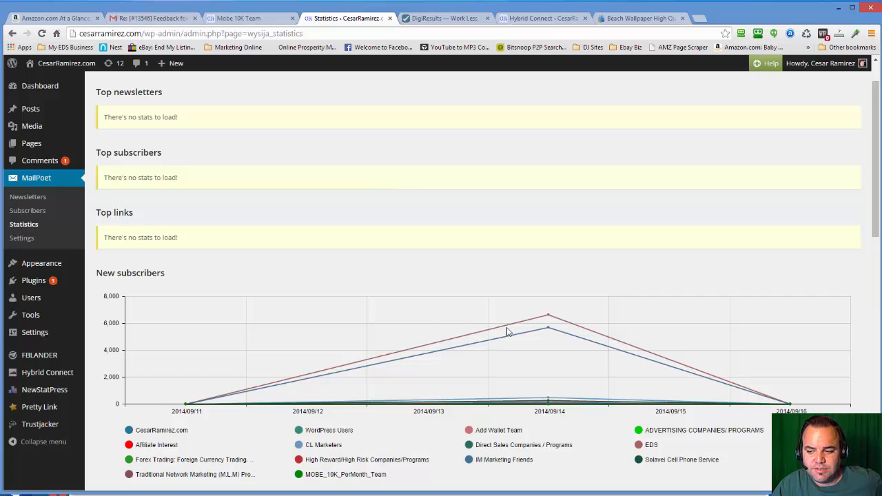
scroll(480, 348, down, 1)
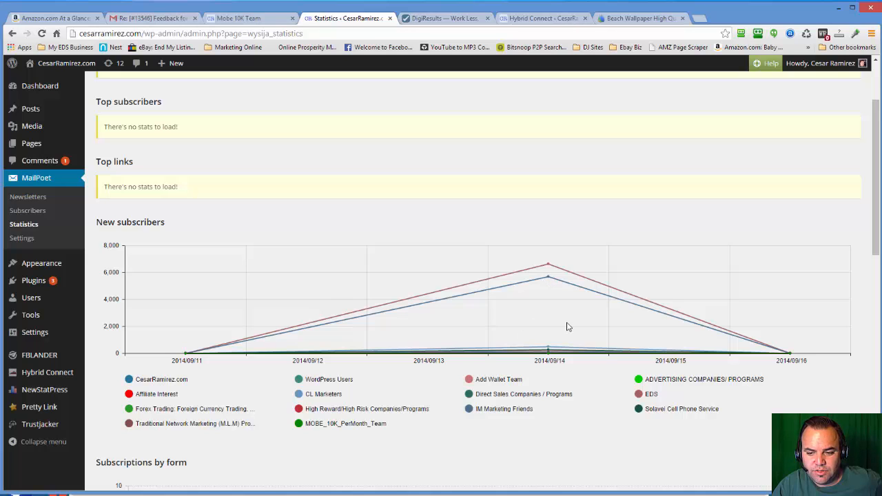
scroll(390, 358, down, 3)
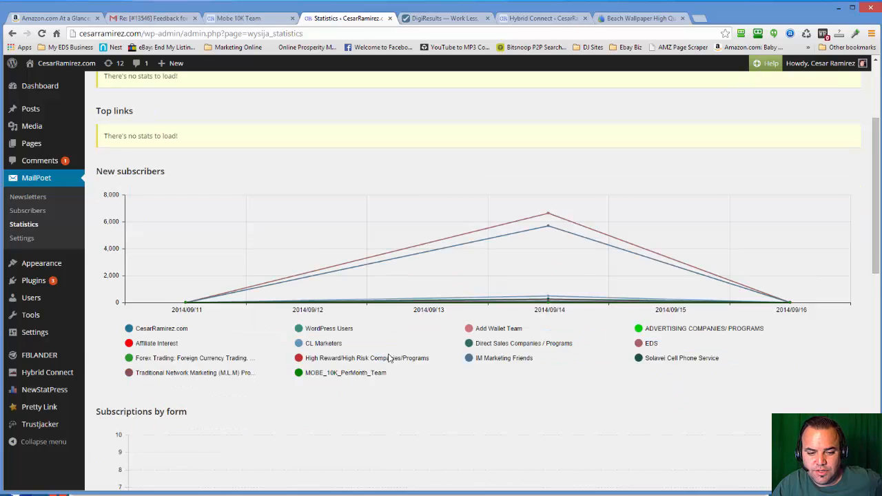
scroll(321, 294, down, 2)
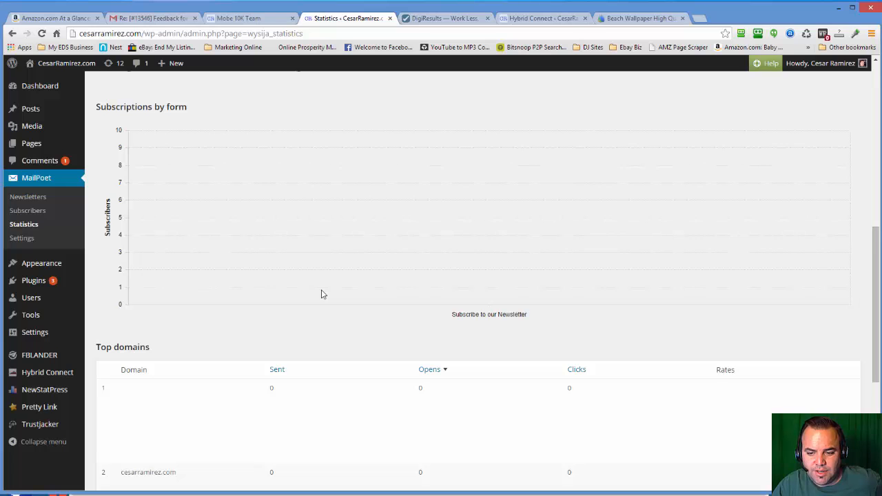
scroll(321, 294, down, 4)
scroll(321, 294, up, 10)
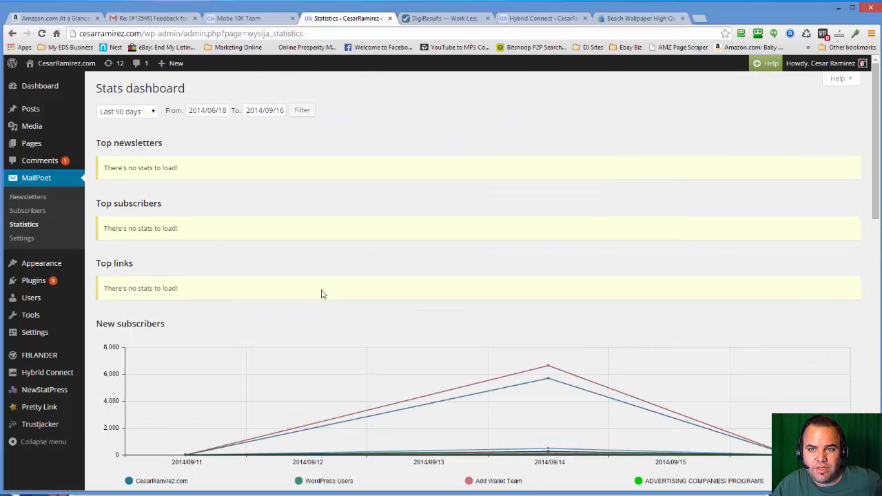
- Check the live Mobe 10K Team page and open the squeeze page design of The10kTeamProject in Hybrid Connect
click(259, 19)
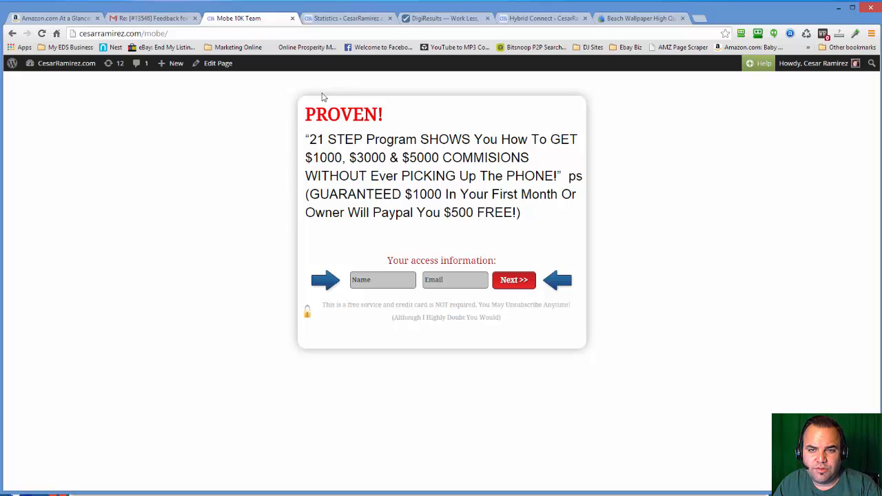
click(355, 19)
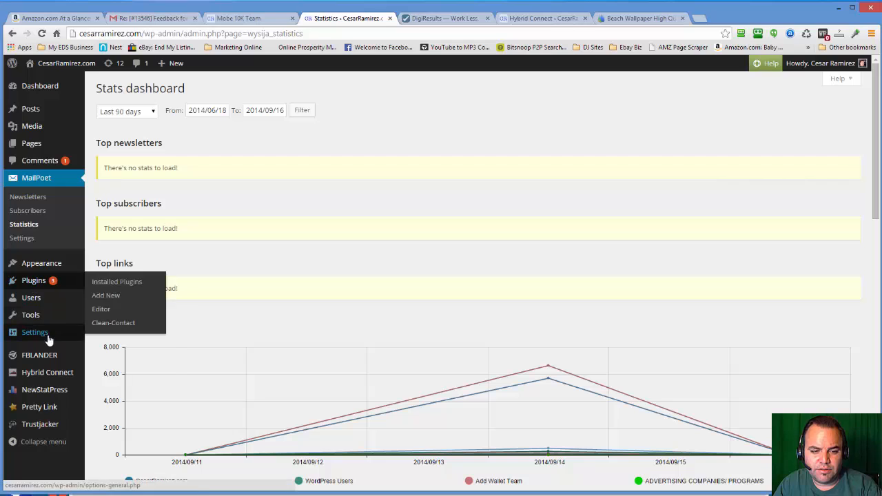
mouse_move(47, 372)
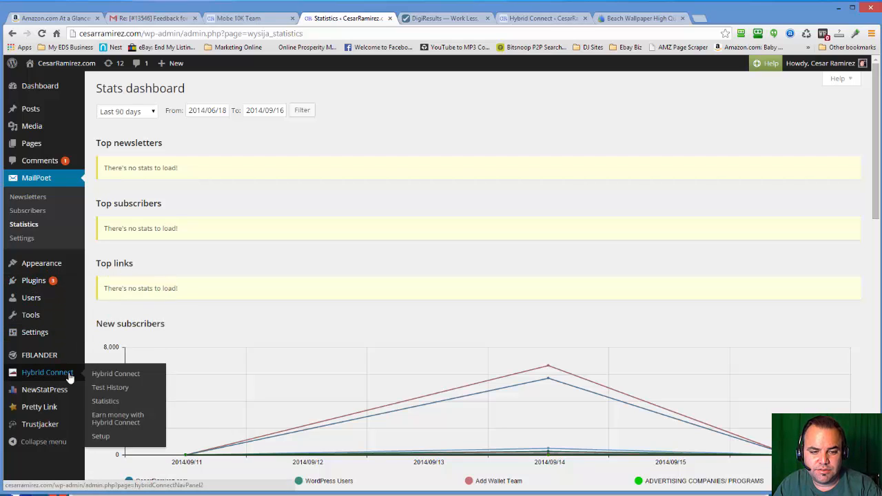
click(120, 375)
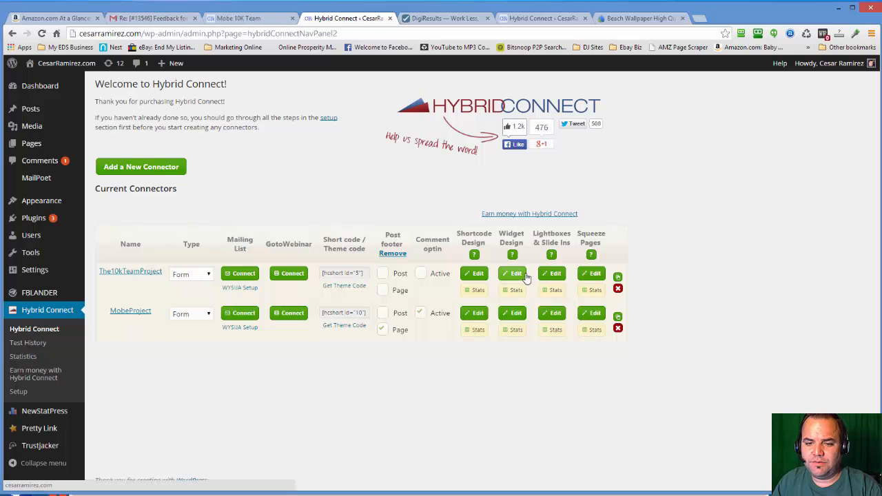
click(601, 274)
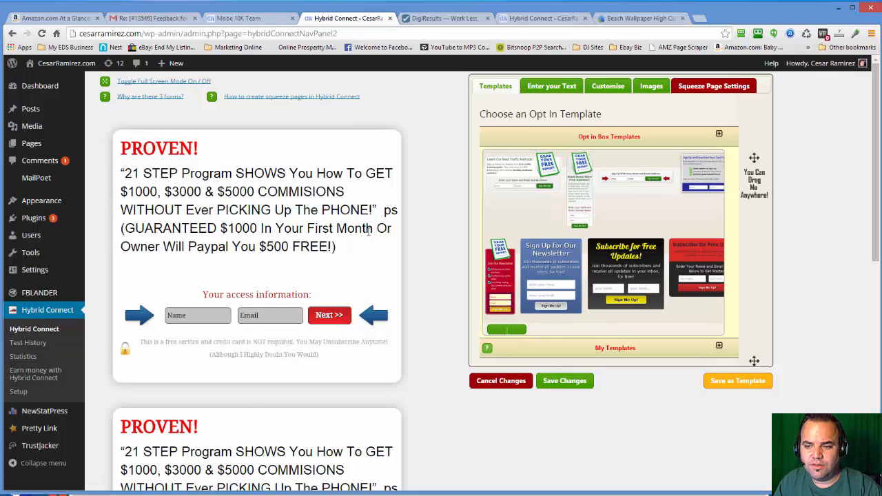
- Examine the email, Facebook and one-click variants of the opt-in form in the squeeze page preview
scroll(367, 231, down, 6)
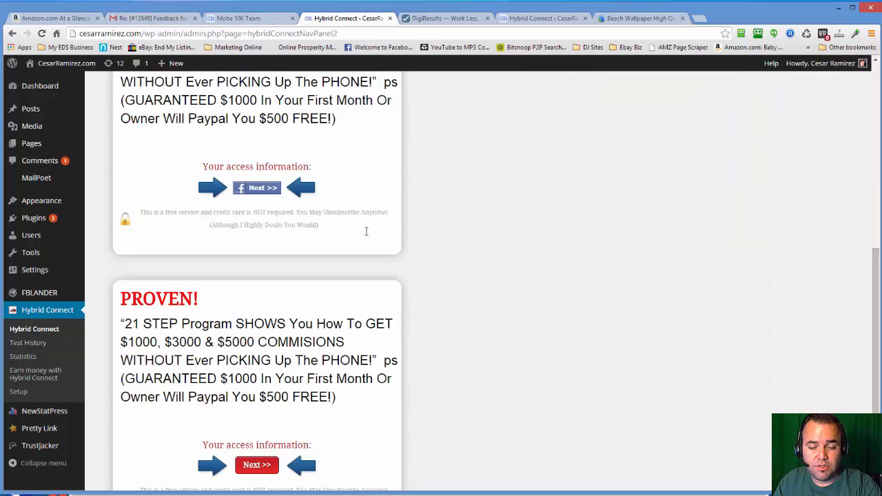
scroll(361, 233, up, 2)
scroll(299, 307, down, 2)
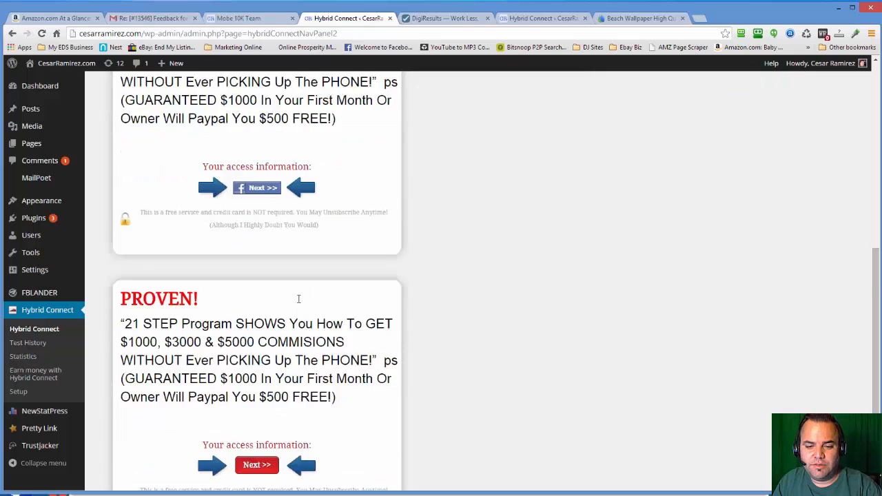
scroll(299, 298, down, 1)
scroll(288, 313, up, 3)
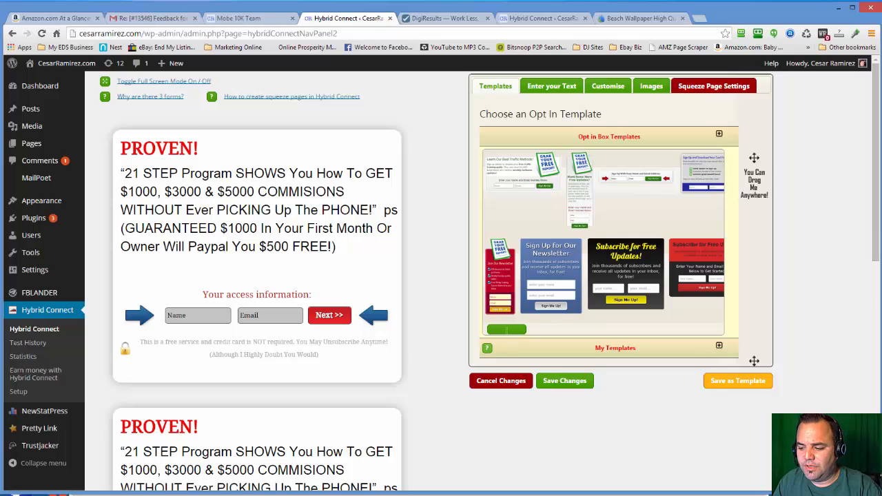
- Bring the floating design panel closer to the form preview and browse the opt-in box templates
click(565, 88)
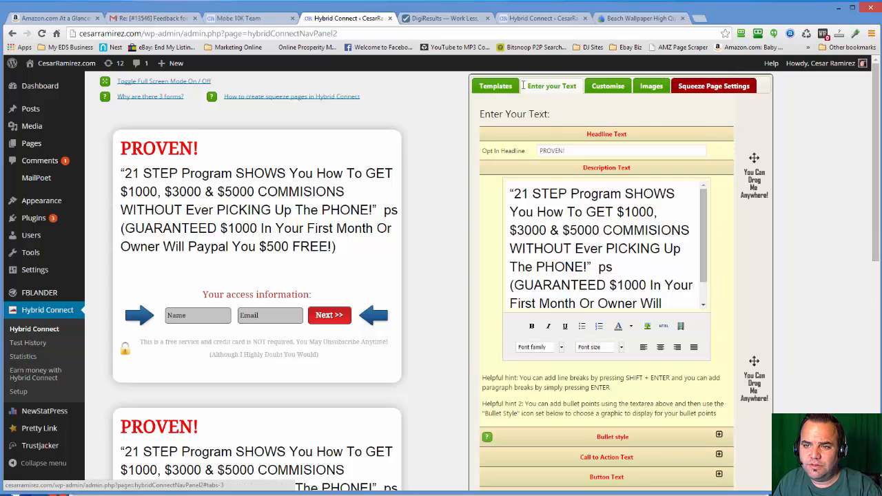
click(502, 88)
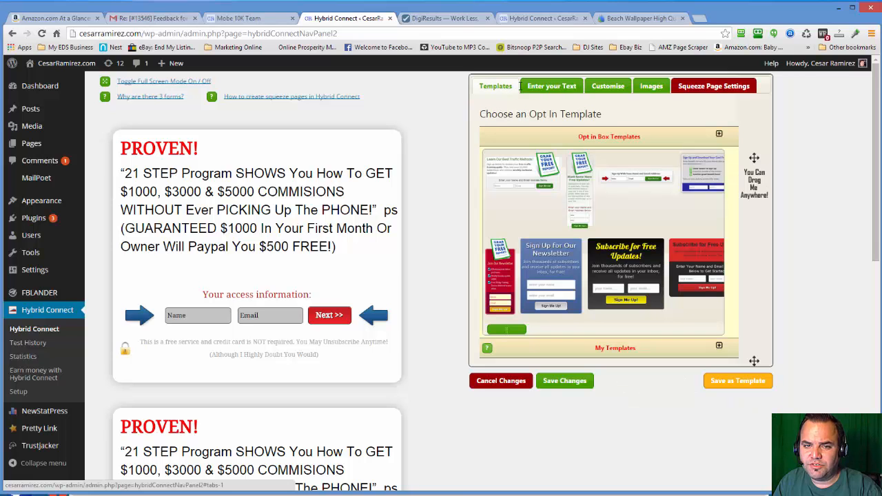
drag(755, 166, 707, 159)
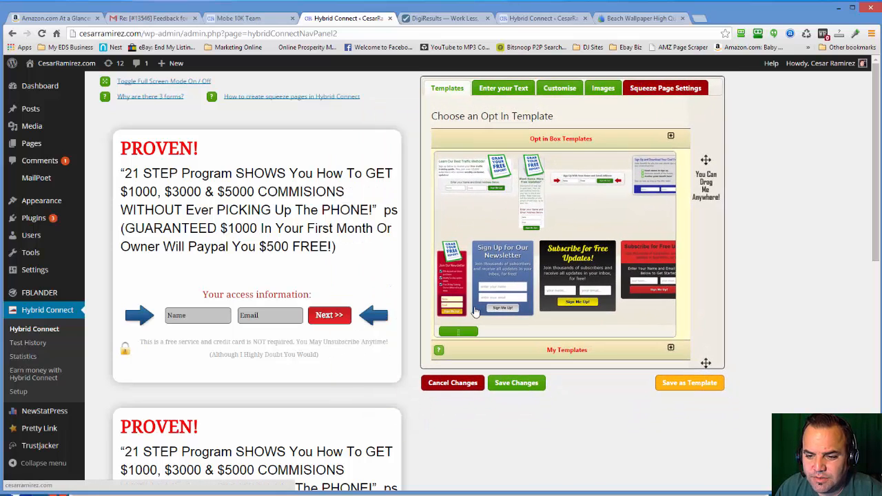
drag(463, 333, 587, 348)
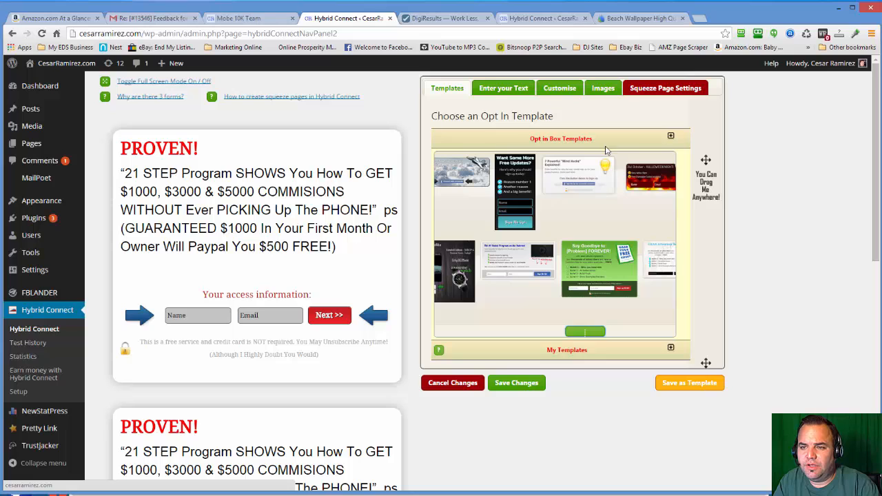
- Examine the opt-in form's headline and description text settings
click(505, 90)
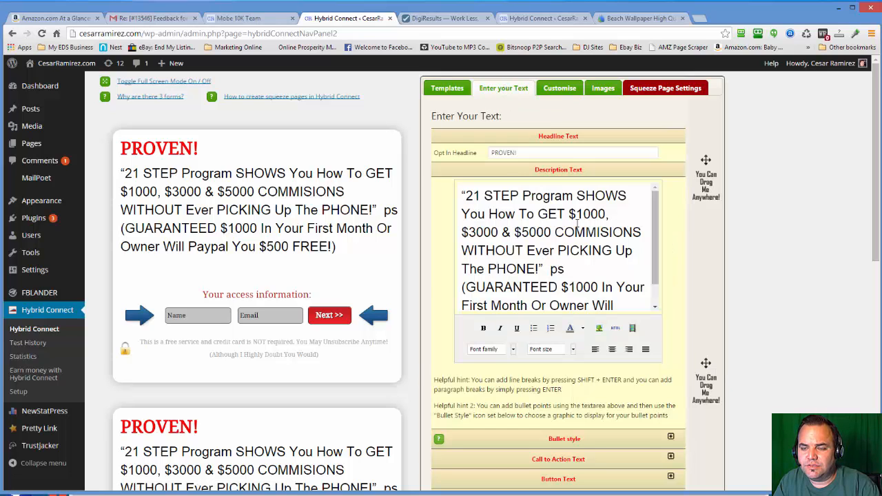
drag(525, 151, 453, 153)
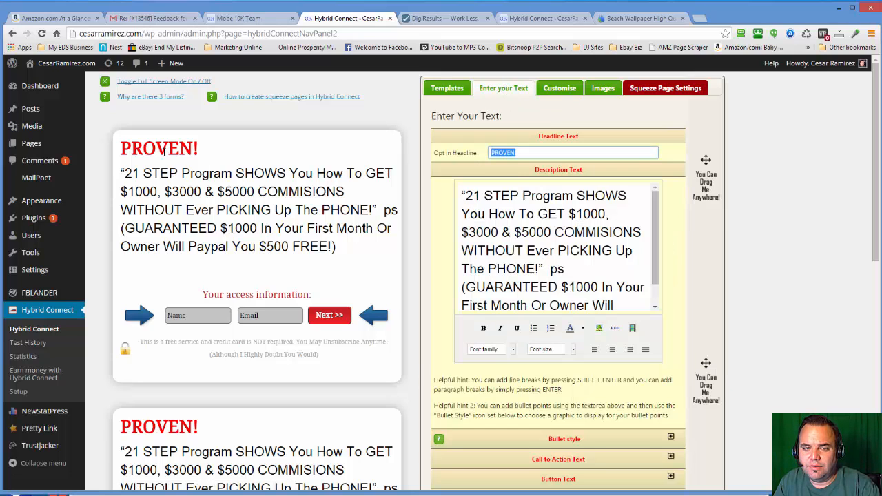
click(570, 250)
scroll(570, 249, down, 3)
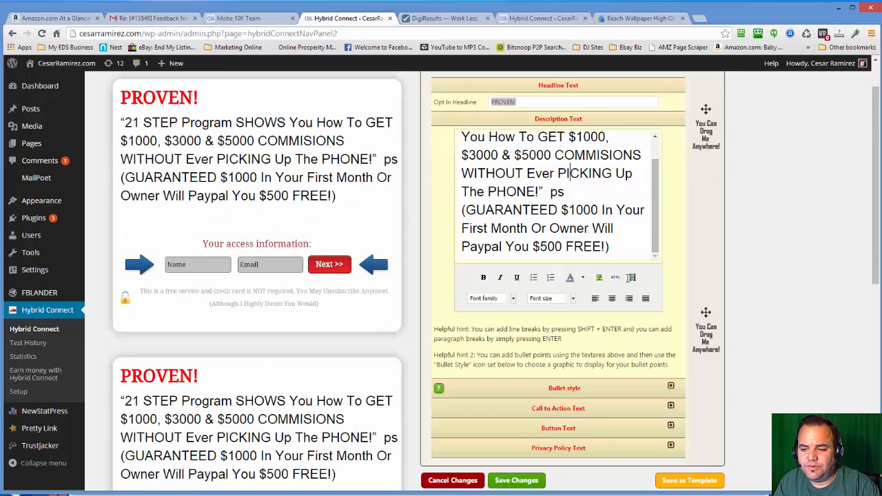
- Inspect the opt-in form's bullet style, call to action, button and privacy policy text settings
scroll(694, 335, down, 3)
click(671, 285)
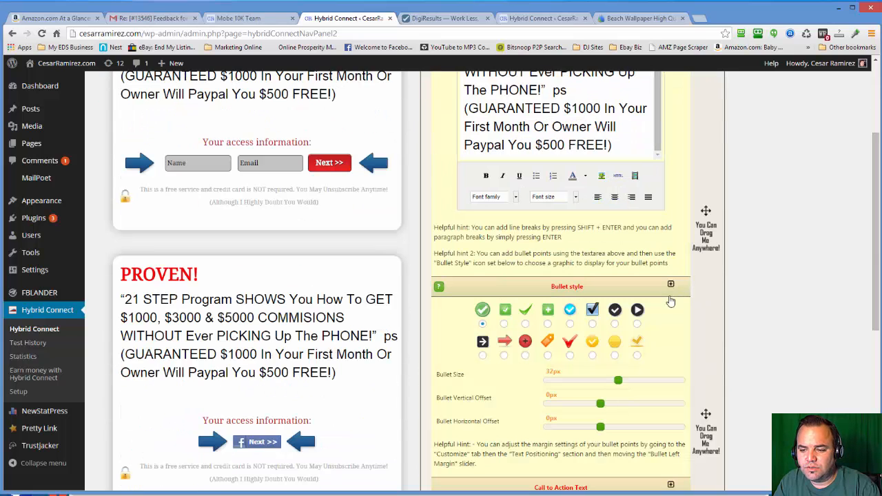
click(674, 285)
click(671, 308)
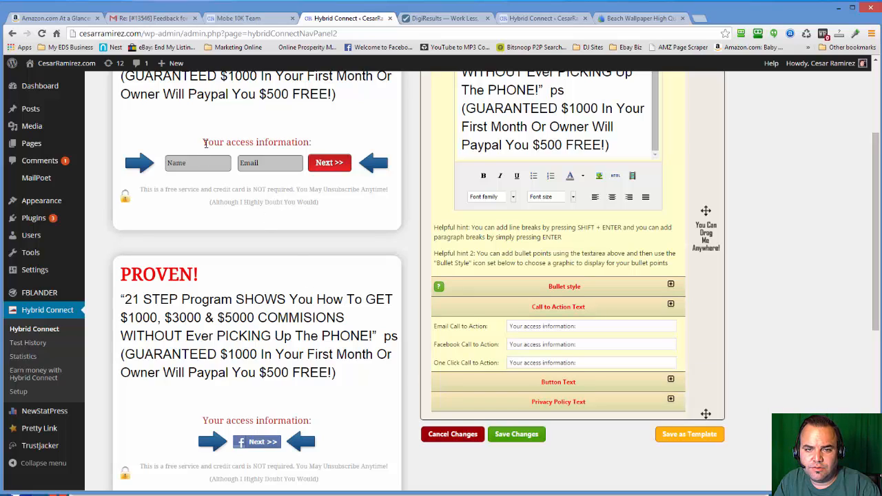
drag(204, 143, 313, 143)
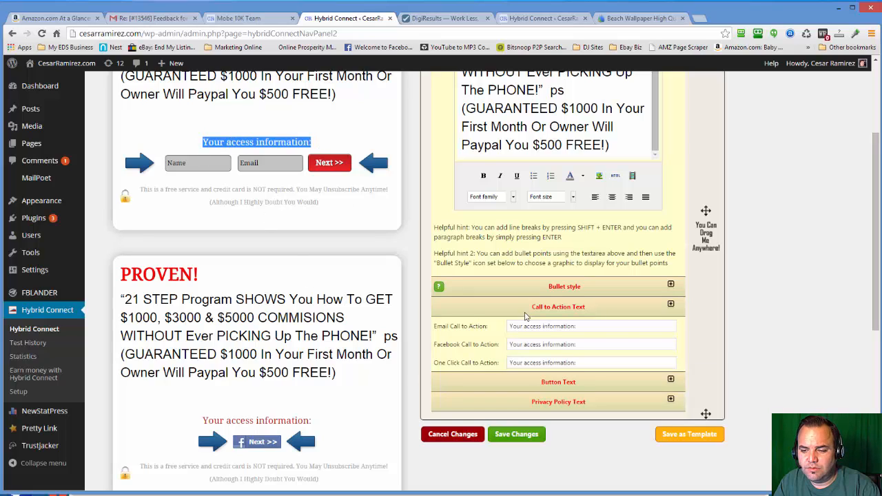
click(671, 304)
click(670, 324)
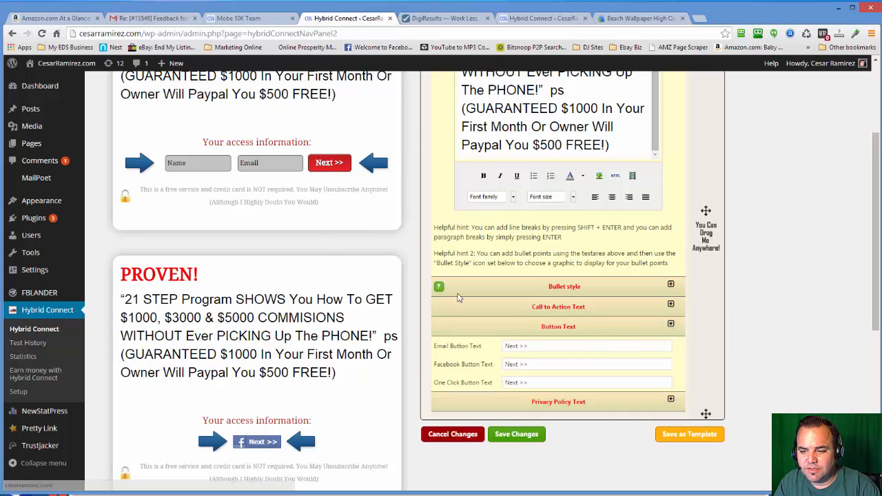
click(670, 324)
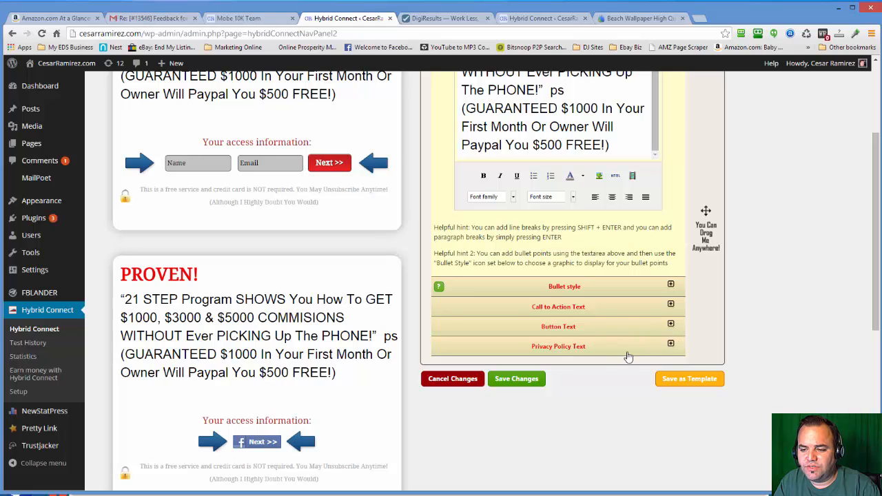
click(672, 344)
click(671, 345)
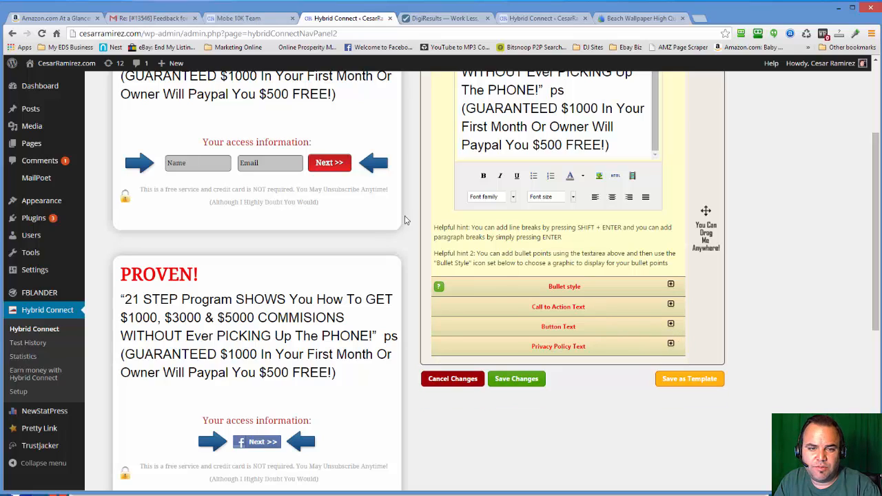
scroll(341, 310, up, 2)
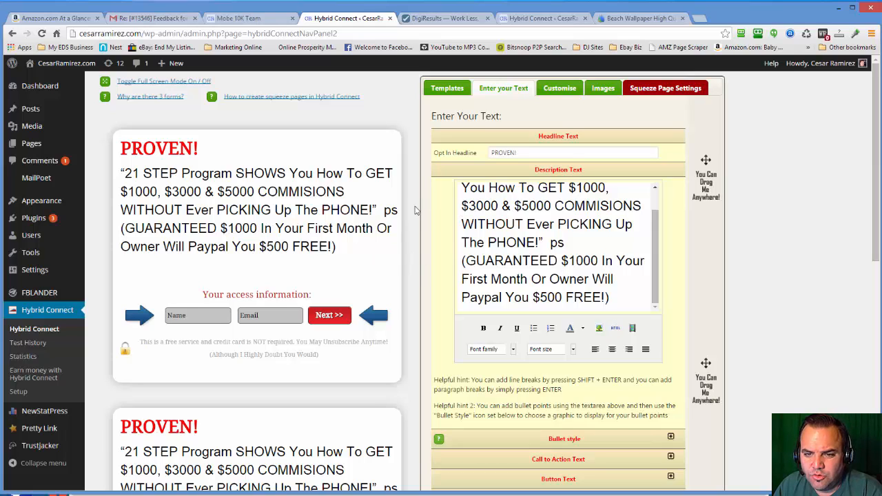
- Make the opt-in template responsive in the customisation settings and narrow the browser window
click(574, 82)
scroll(556, 117, down, 1)
scroll(559, 118, up, 1)
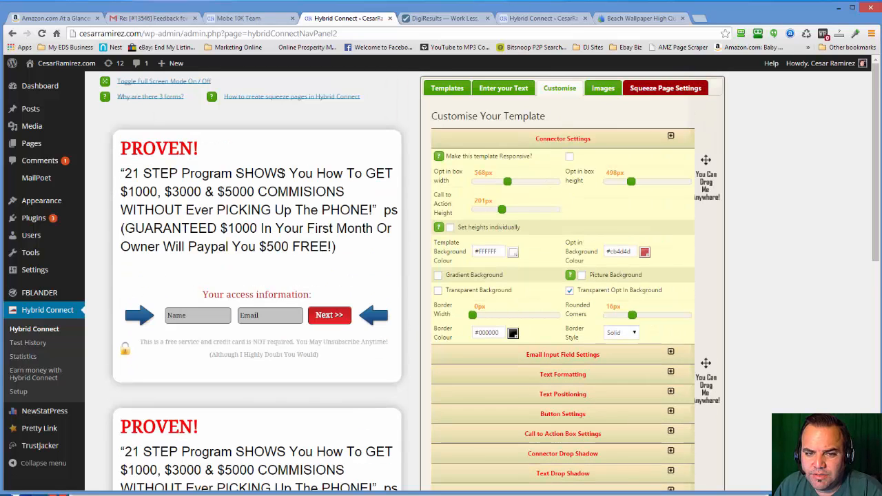
click(569, 158)
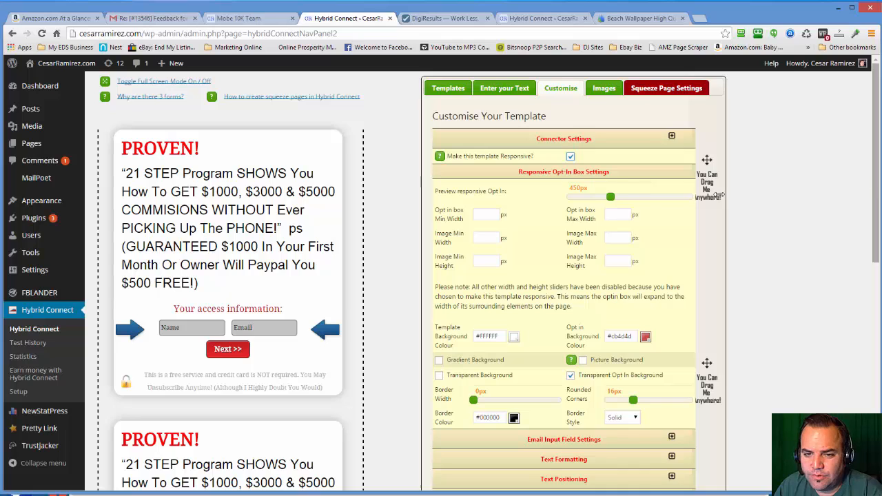
drag(880, 194, 769, 206)
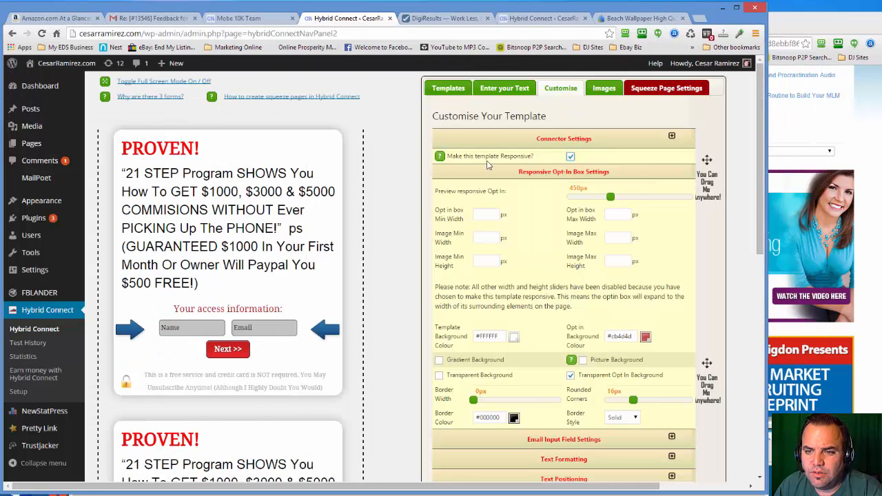
- Watch part of the help video on responsive templates with the volume raised, and close it
click(439, 158)
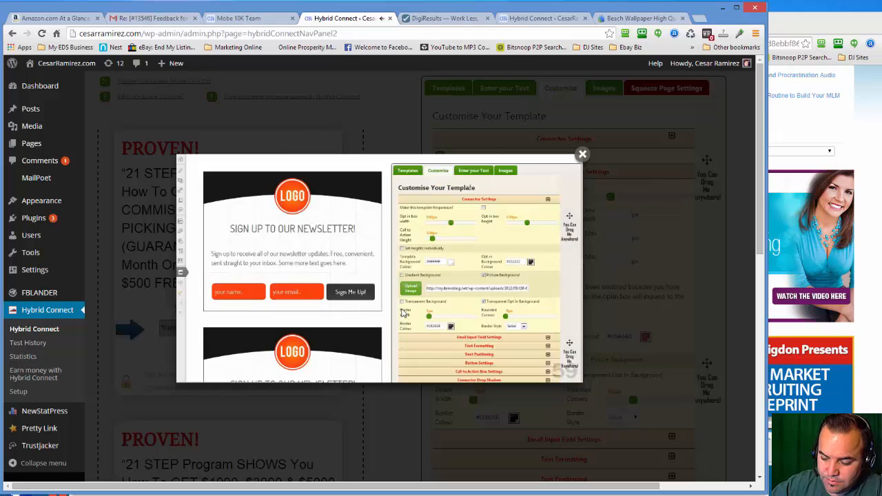
key(XF86AudioRaiseVolume)
key(XF86AudioRaiseVolume)
key(XF86AudioRaiseVolume)
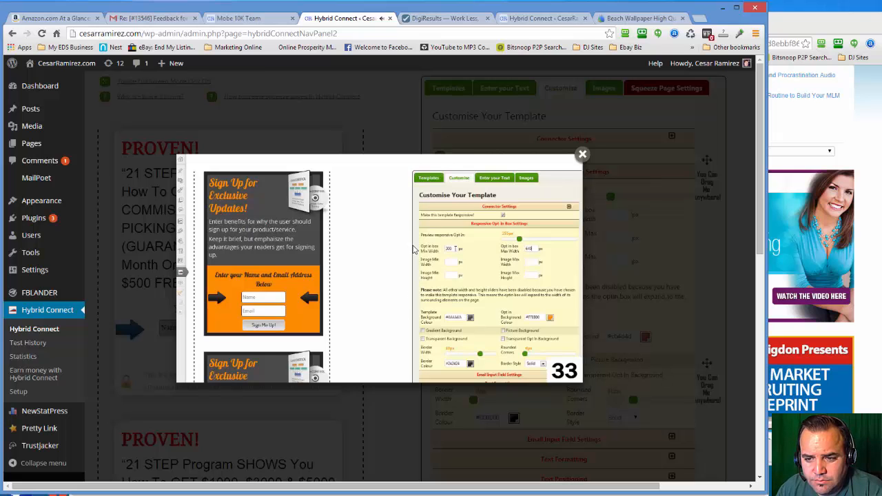
click(583, 156)
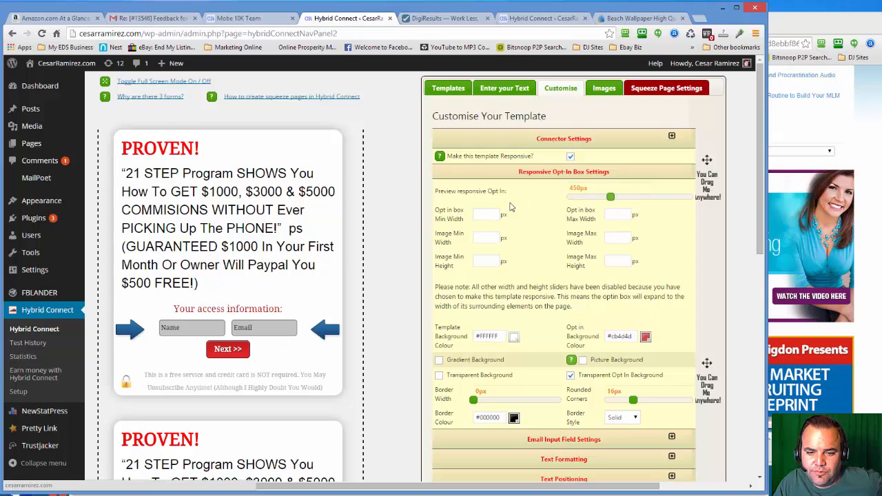
- Set the responsive opt-in preview width to 640px and review the template's background and border settings
drag(610, 198, 707, 198)
mouse_move(644, 206)
mouse_down()
mouse_move(606, 212)
mouse_move(639, 208)
mouse_up()
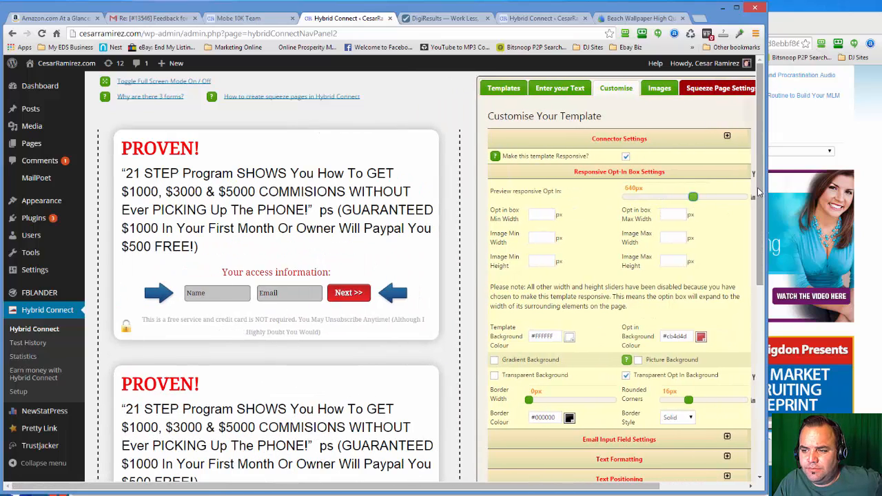
drag(760, 197, 764, 226)
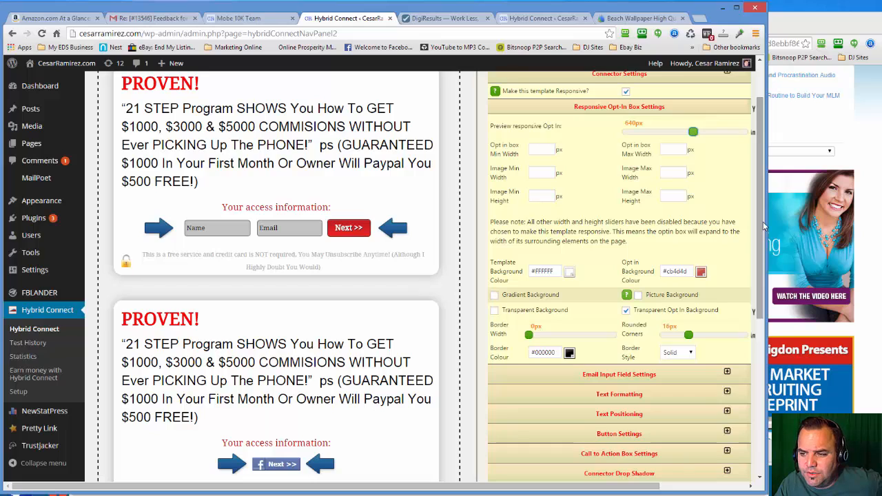
drag(761, 229, 760, 229)
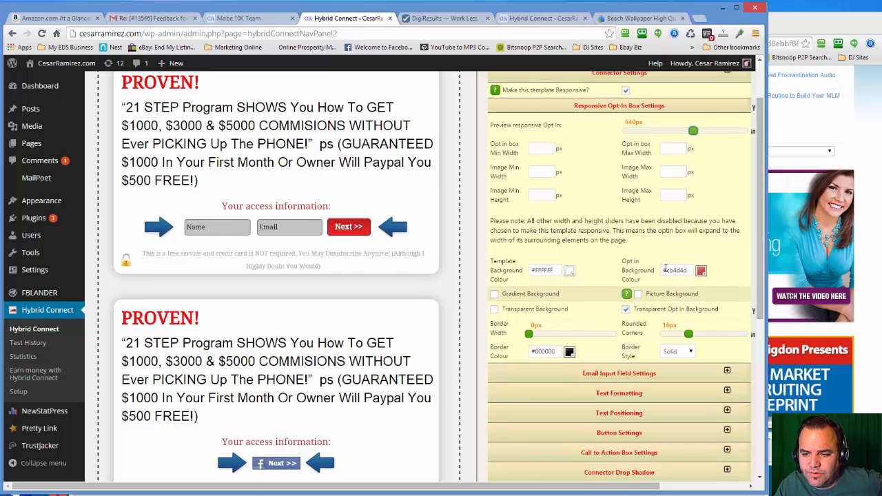
mouse_move(754, 275)
mouse_down()
mouse_move(758, 285)
mouse_move(760, 276)
mouse_up()
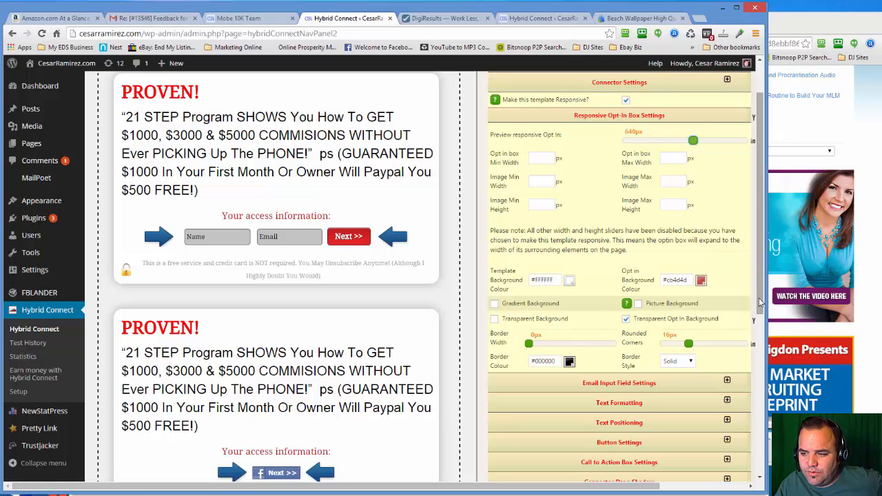
- Examine the email input field settings, including colours, font, padding, field lengths, labels and border
scroll(687, 329, down, 1)
click(634, 354)
scroll(633, 354, down, 2)
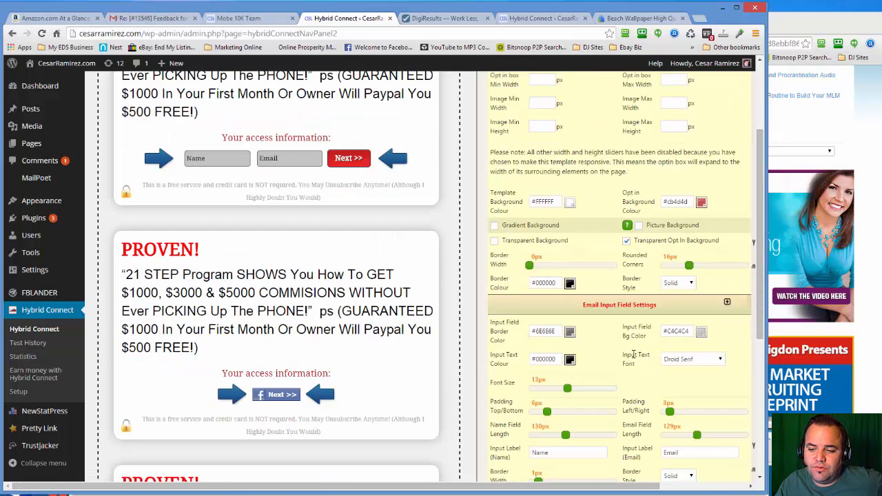
scroll(597, 414, down, 2)
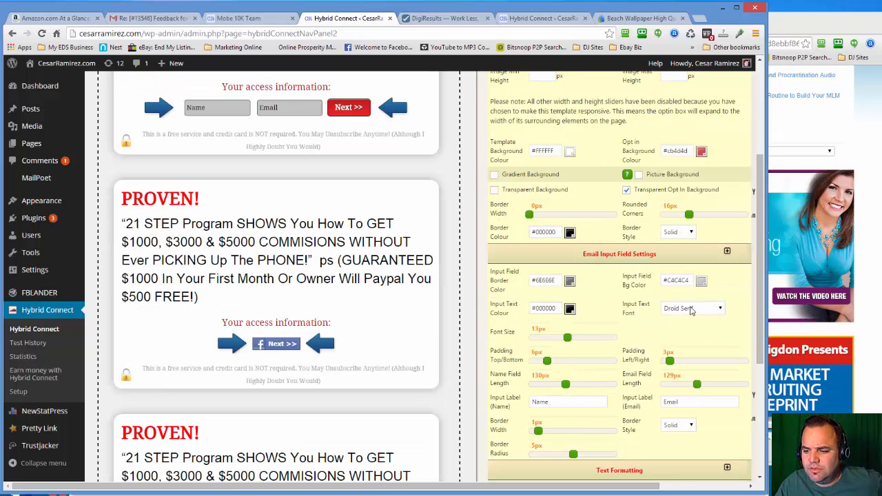
scroll(690, 313, down, 4)
- Examine the text formatting settings for the headline, body text and call to action
click(638, 367)
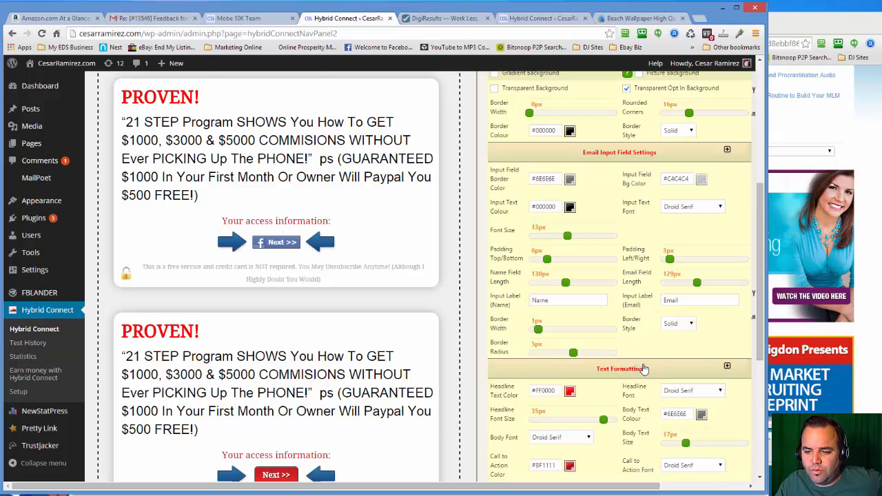
scroll(643, 370, down, 4)
scroll(643, 370, down, 2)
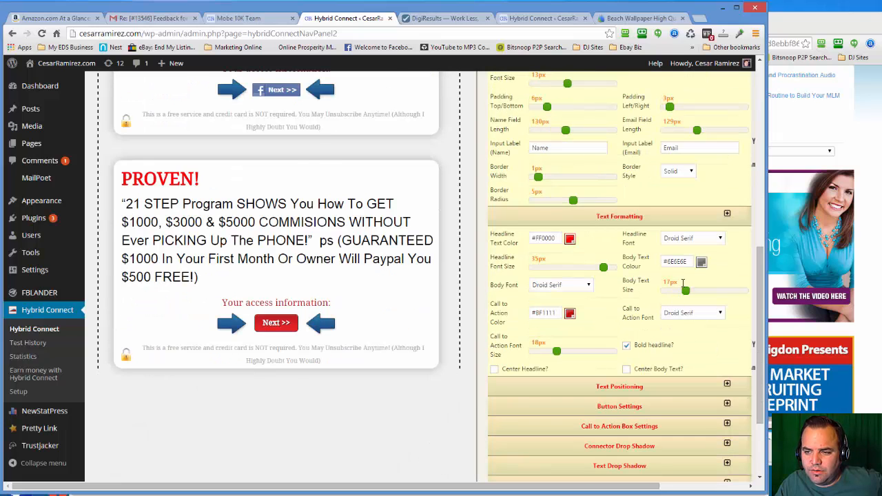
scroll(682, 286, up, 2)
scroll(670, 379, down, 4)
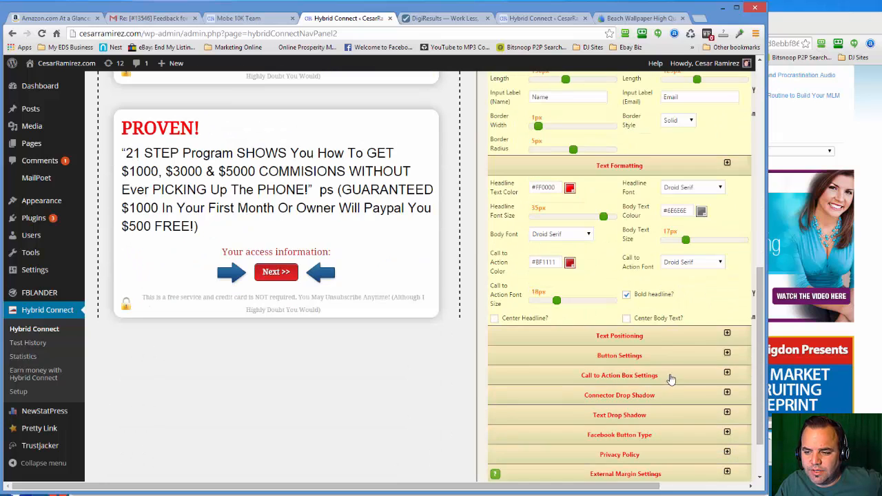
scroll(662, 357, down, 2)
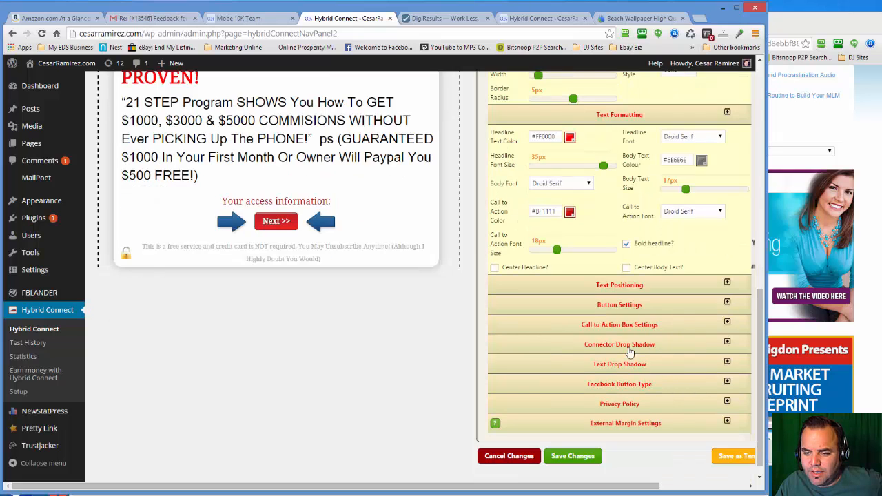
- Inspect the connector drop shadow and call to action box alignment settings
click(648, 348)
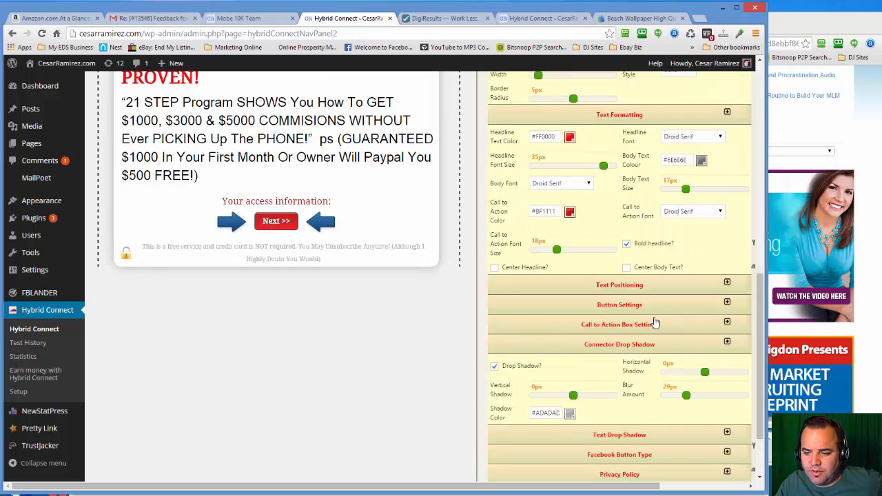
click(654, 322)
scroll(654, 325, down, 2)
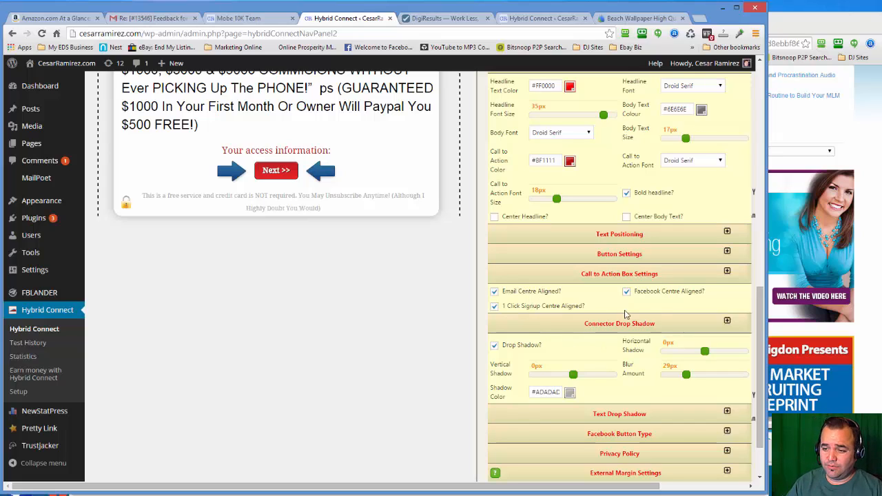
scroll(653, 316, up, 3)
scroll(653, 316, up, 5)
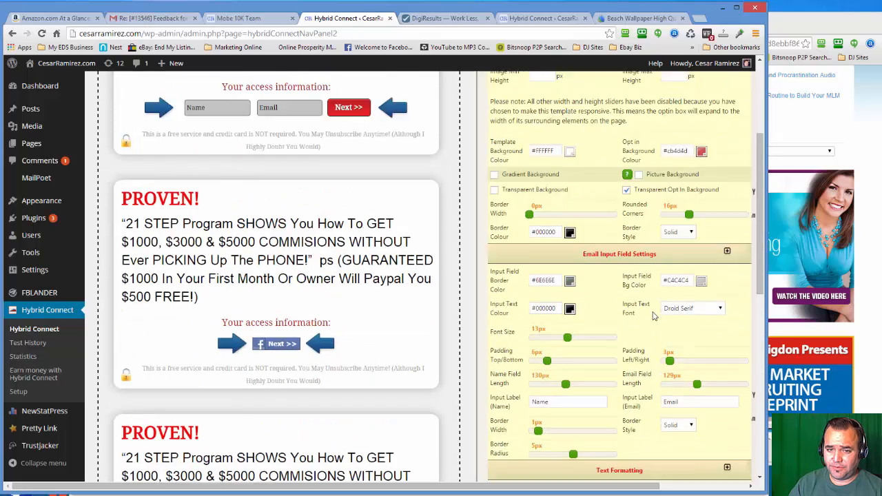
scroll(653, 312, up, 1)
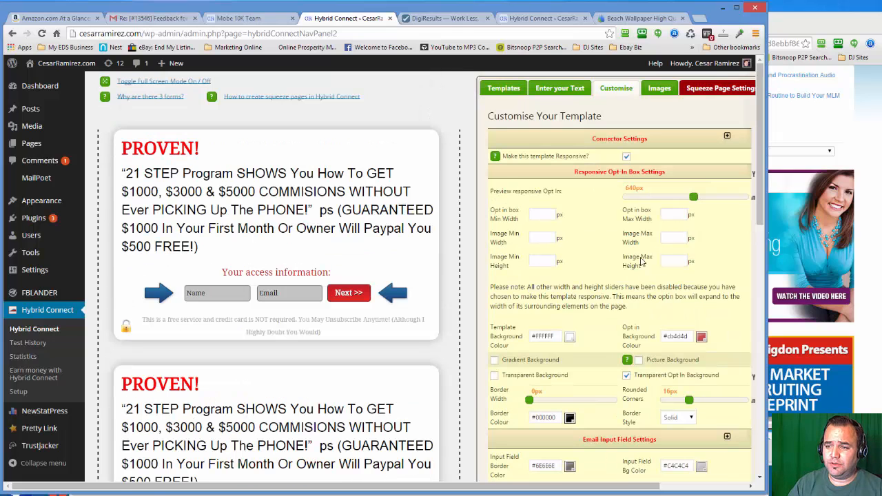
- Widen the browser window and try red, white and yellow arrow graphics on the opt-in form, returning to blue
drag(763, 200, 793, 200)
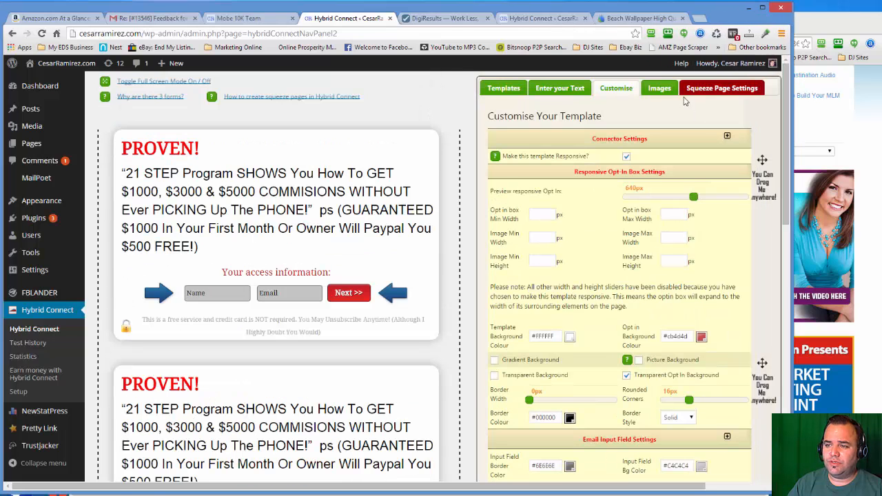
click(658, 88)
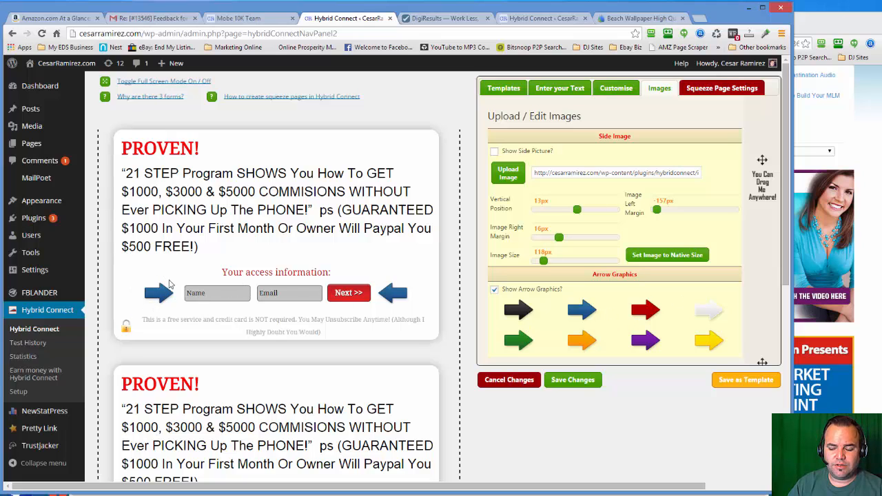
click(644, 314)
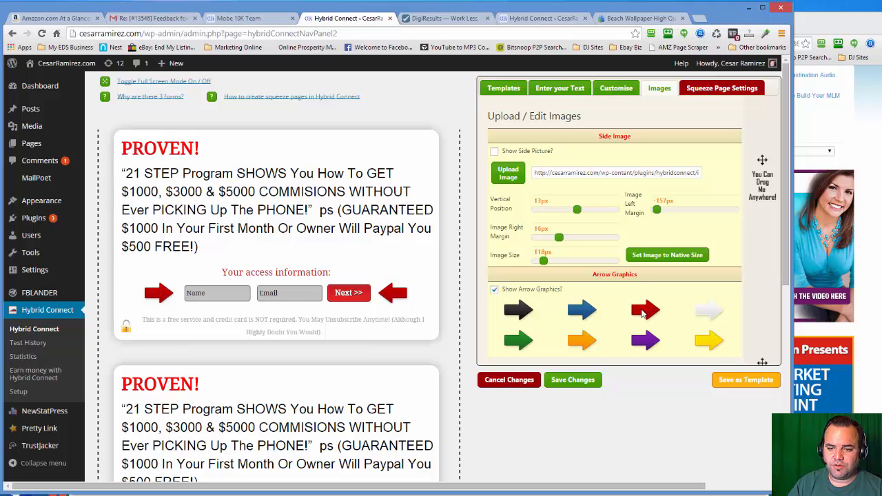
click(704, 314)
click(704, 343)
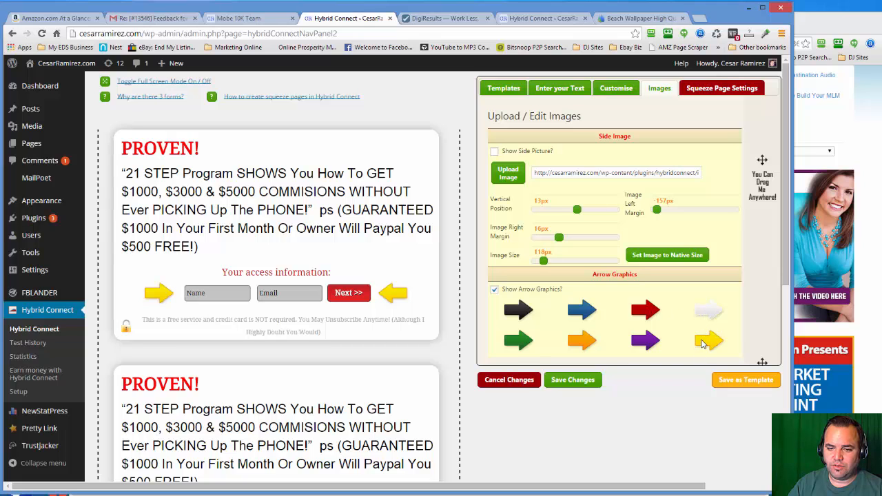
click(591, 316)
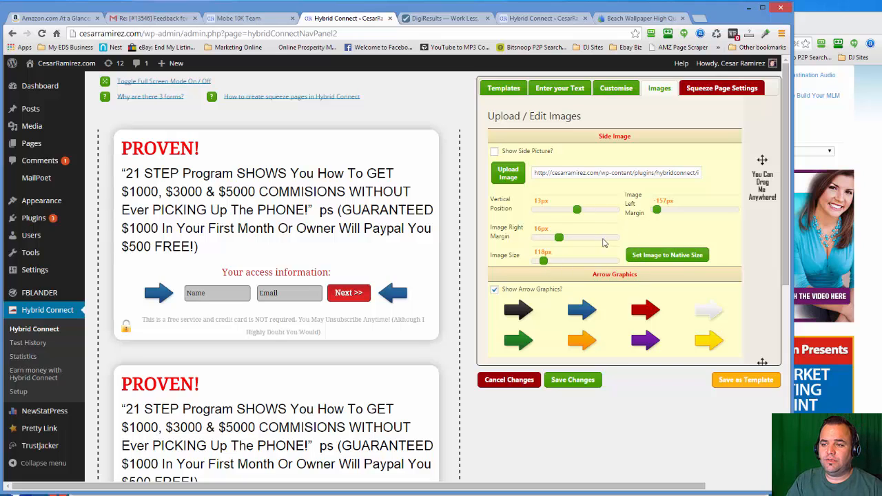
- Try showing the side picture on the opt-in form and hide it again
drag(544, 174, 744, 176)
click(705, 146)
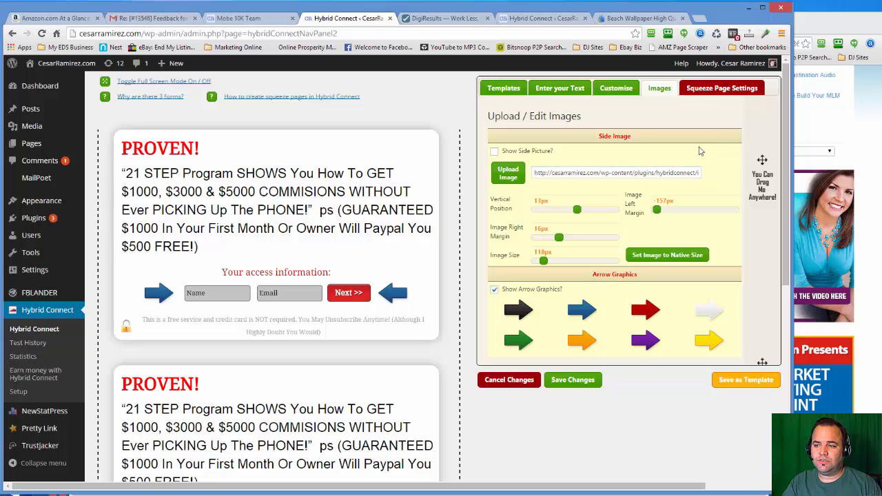
click(494, 152)
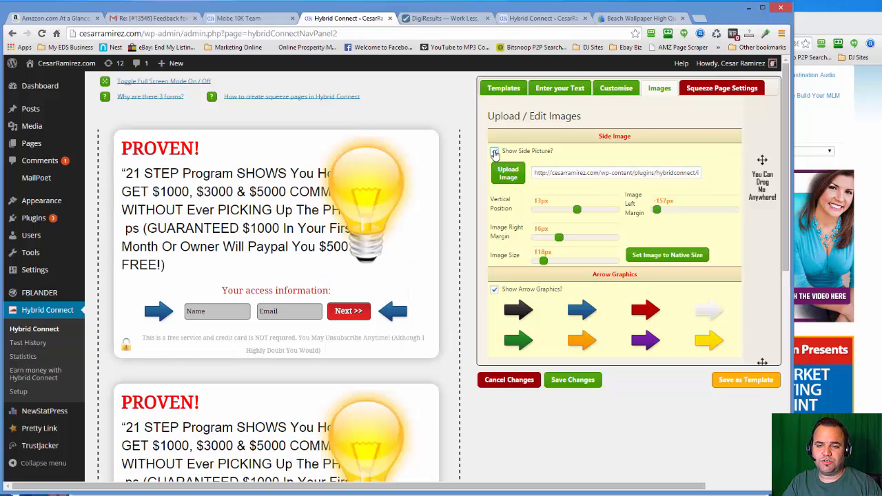
click(494, 152)
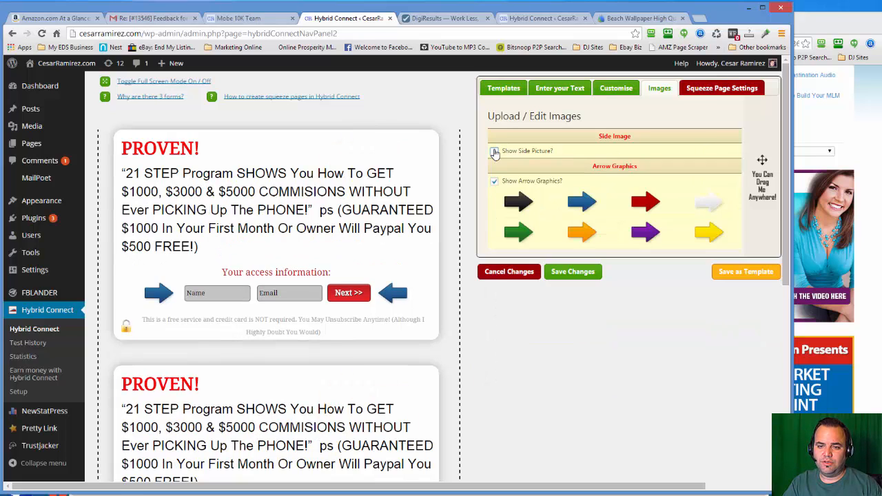
- Review the squeeze page display settings and the list of pages it can be shown on
click(721, 89)
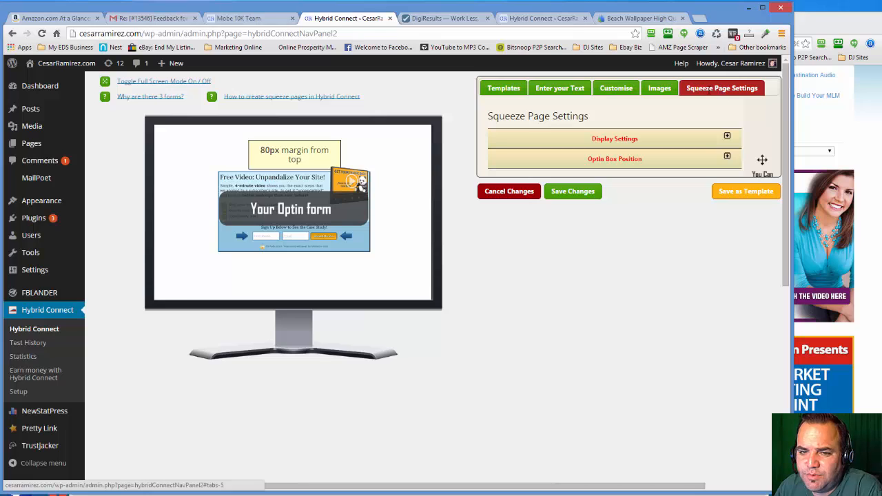
click(604, 142)
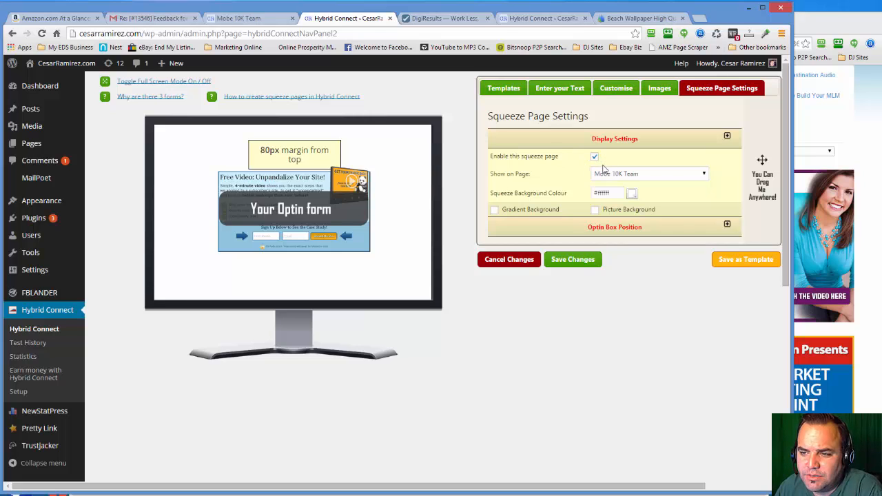
click(704, 174)
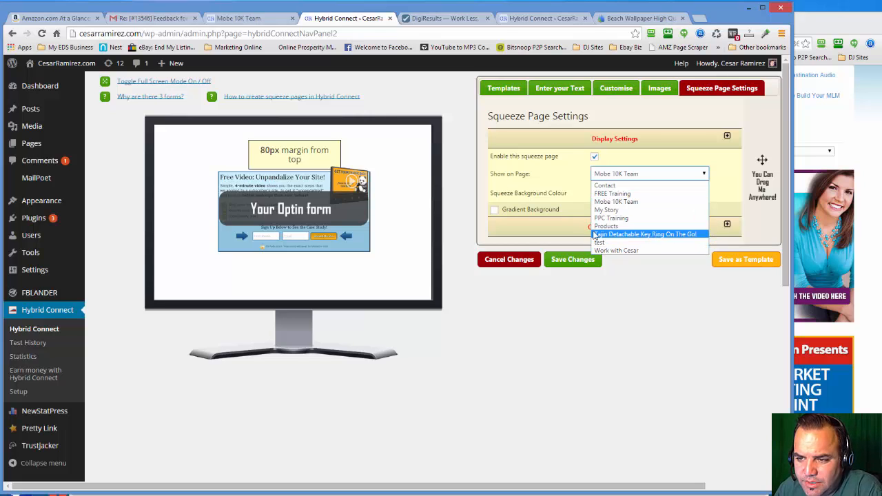
click(563, 196)
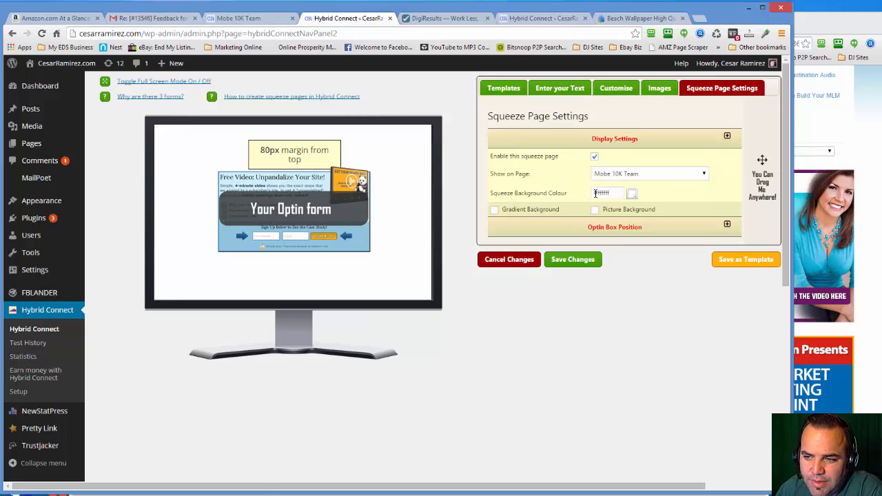
- Try a red #C43F3F squeeze page background and a gradient background, returning to plain white #FFFFFF
click(608, 193)
click(645, 219)
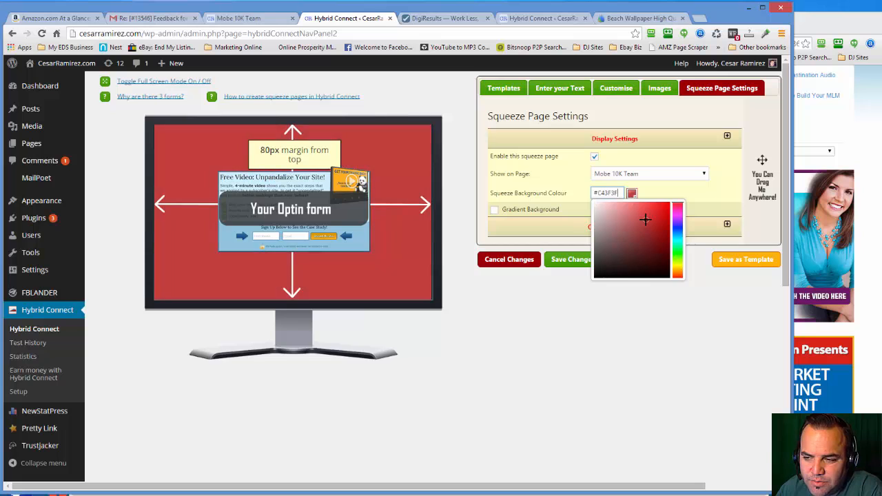
mouse_move(645, 219)
mouse_down()
mouse_move(664, 207)
mouse_move(654, 260)
mouse_move(634, 272)
mouse_move(625, 231)
mouse_move(653, 219)
mouse_move(622, 203)
mouse_move(641, 214)
mouse_move(616, 203)
mouse_move(608, 216)
mouse_move(599, 206)
mouse_move(624, 223)
mouse_move(594, 202)
mouse_up()
click(549, 171)
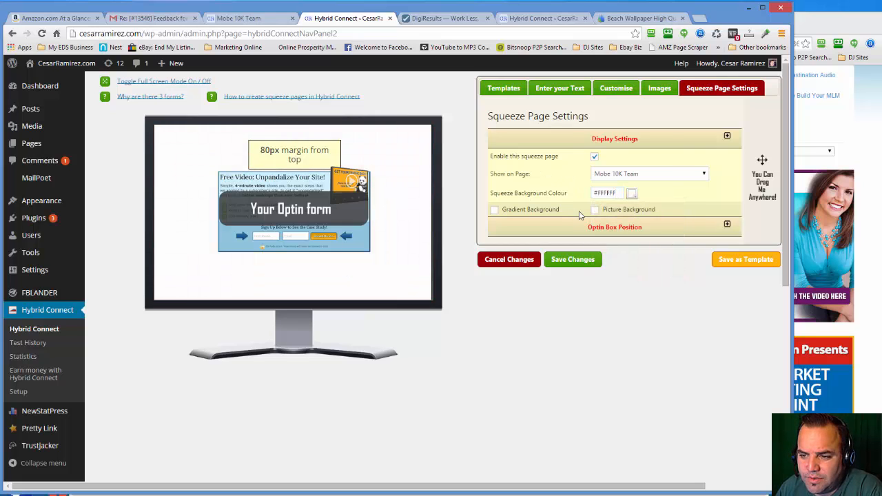
click(494, 210)
click(494, 210)
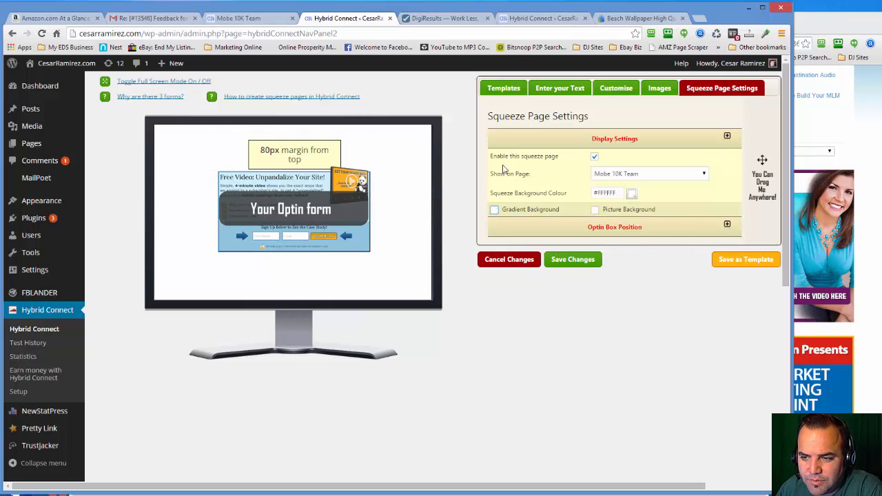
- Expand the opt-in box position settings and change the squeeze page background colour to light peach #FFE4C9
click(728, 226)
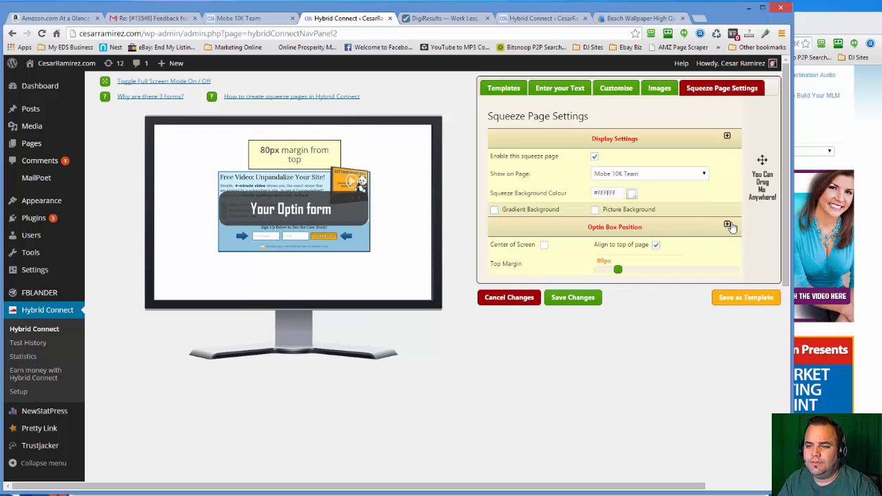
click(631, 194)
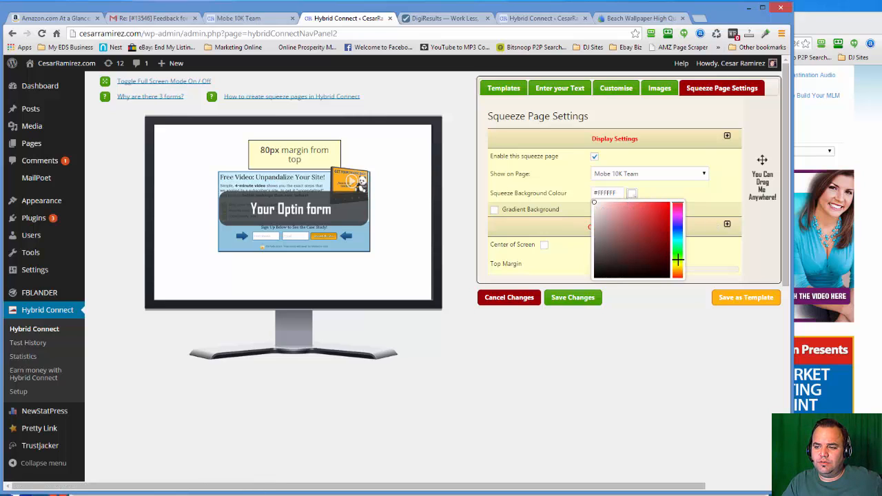
drag(678, 259, 677, 265)
click(609, 210)
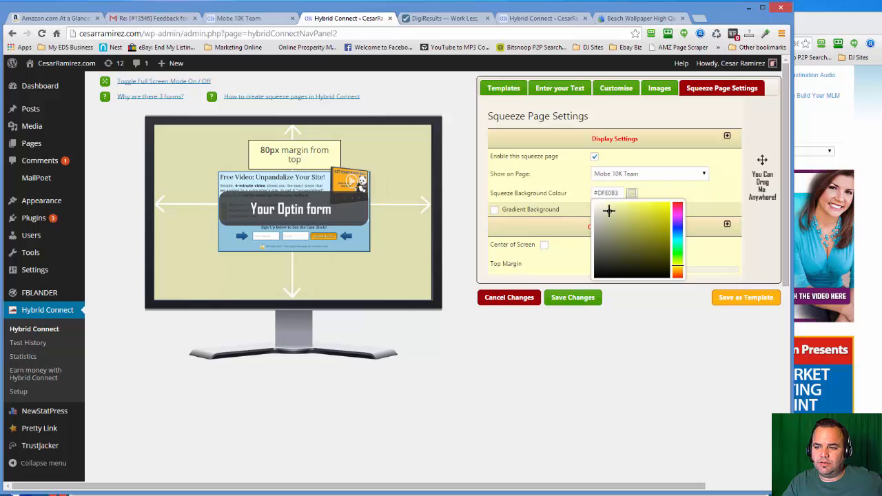
drag(678, 270, 679, 274)
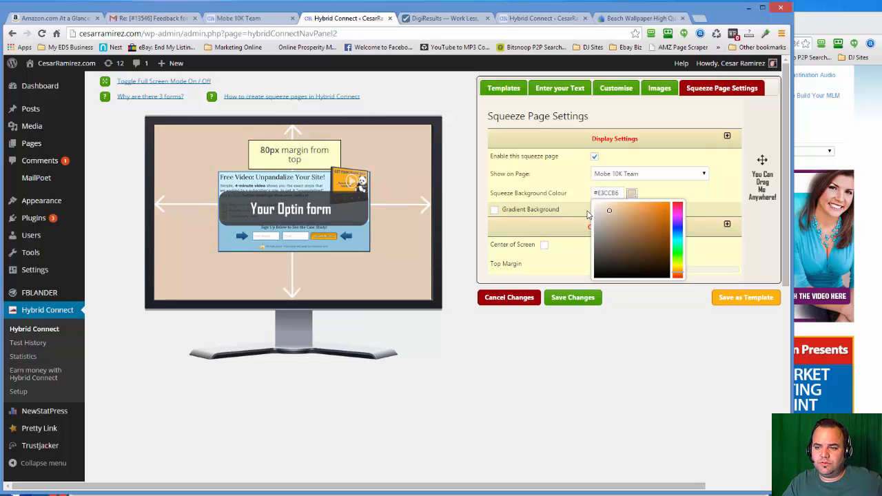
mouse_move(607, 209)
mouse_down()
mouse_move(600, 216)
mouse_move(604, 205)
mouse_move(634, 241)
mouse_move(623, 204)
mouse_move(609, 202)
mouse_up()
click(694, 315)
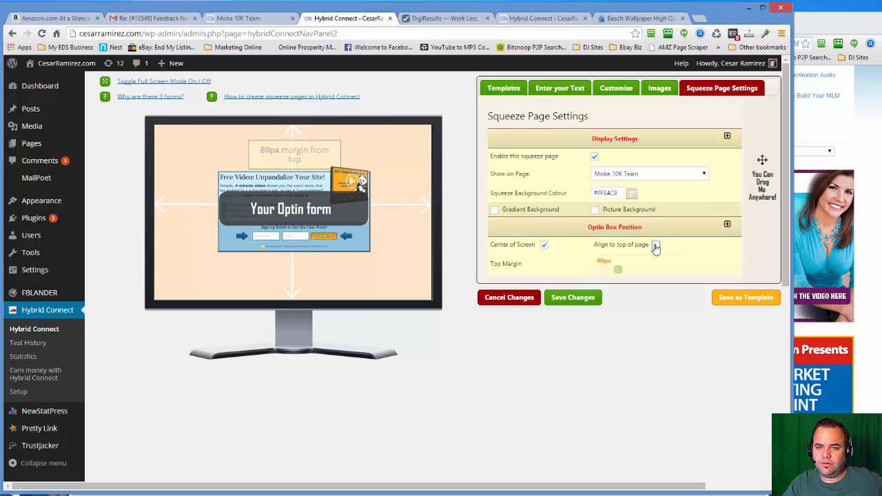
- Place the opt-in box at the center of the screen instead of the top of the page and save the changes
click(655, 246)
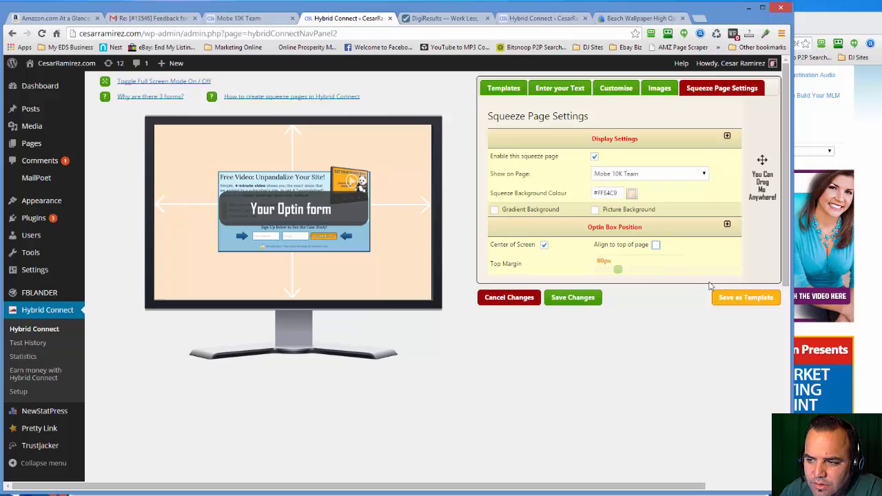
click(575, 299)
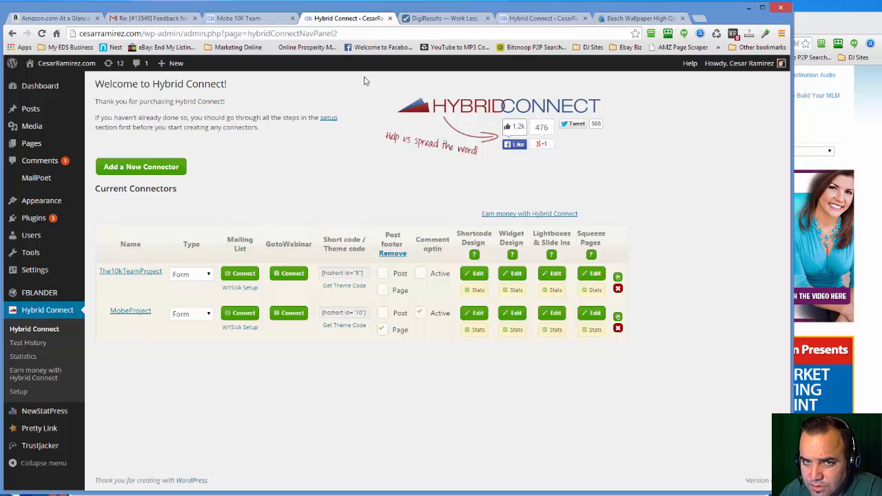
- Reload the live Mobe 10K Team page and check its background, box position and name field
click(238, 19)
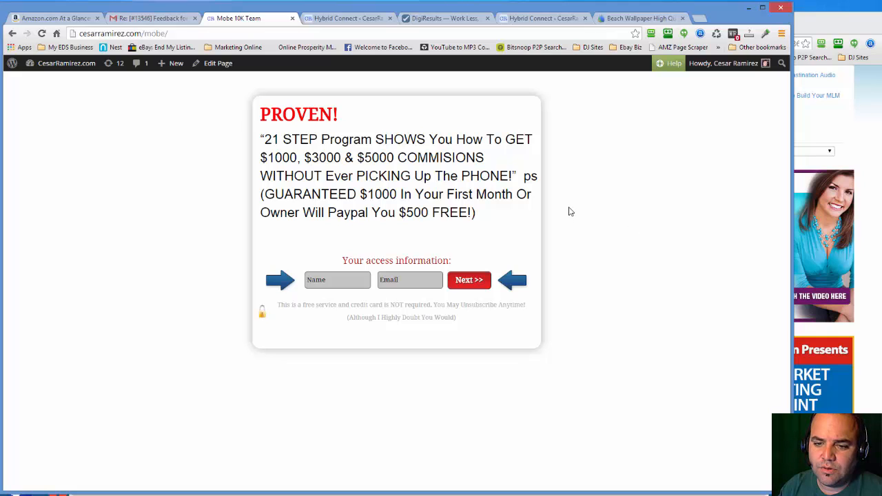
right_click(634, 184)
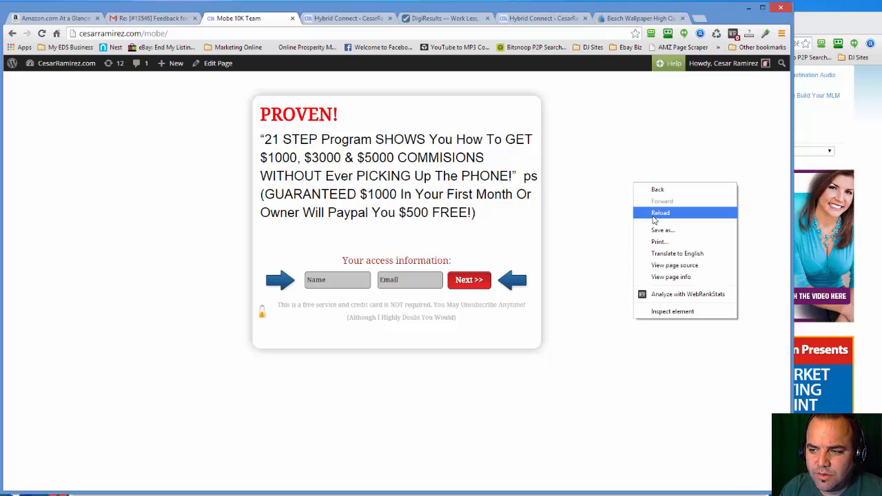
click(655, 218)
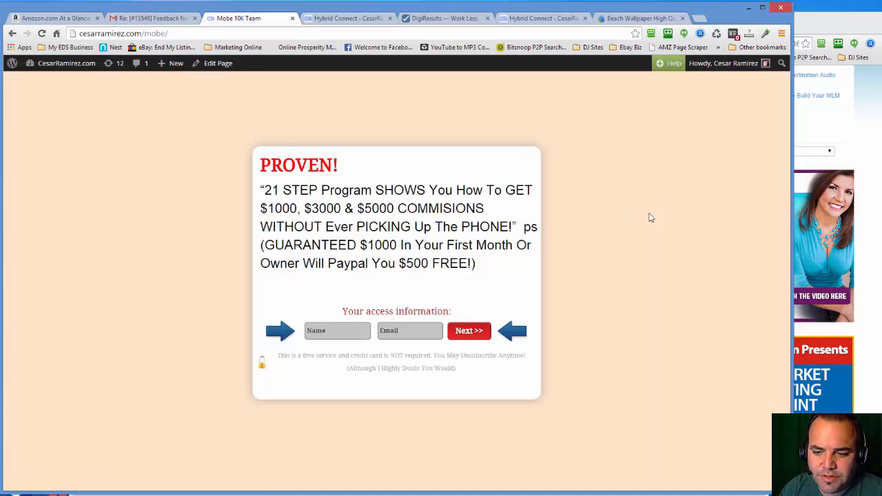
click(311, 331)
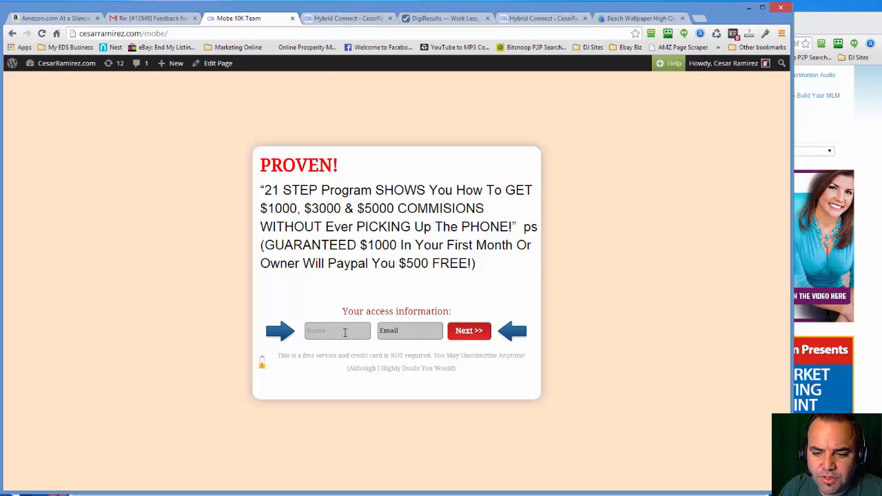
- Review the connector's WYSIJA mailing list, thank you page and signup type options in Hybrid Connect, closing them without changes
click(368, 18)
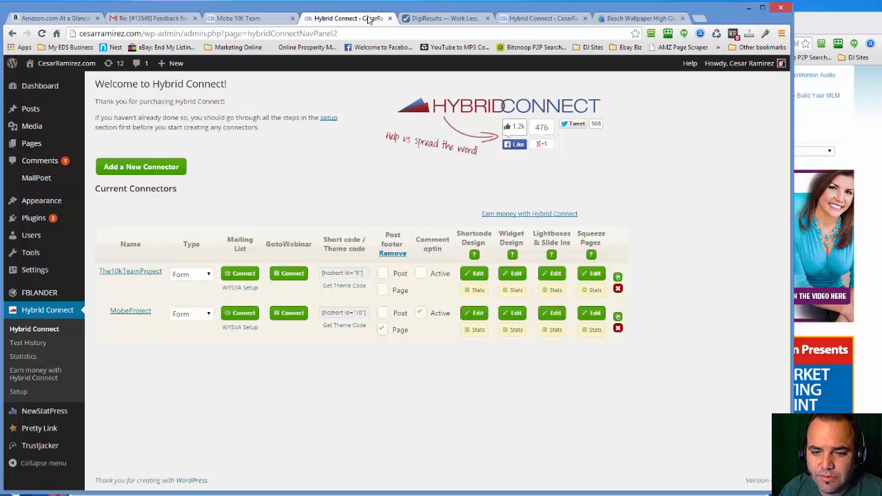
click(230, 294)
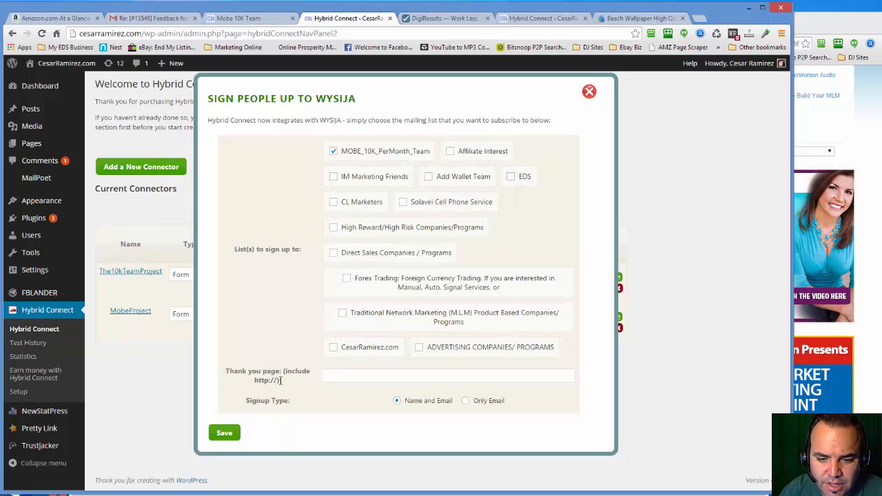
click(355, 376)
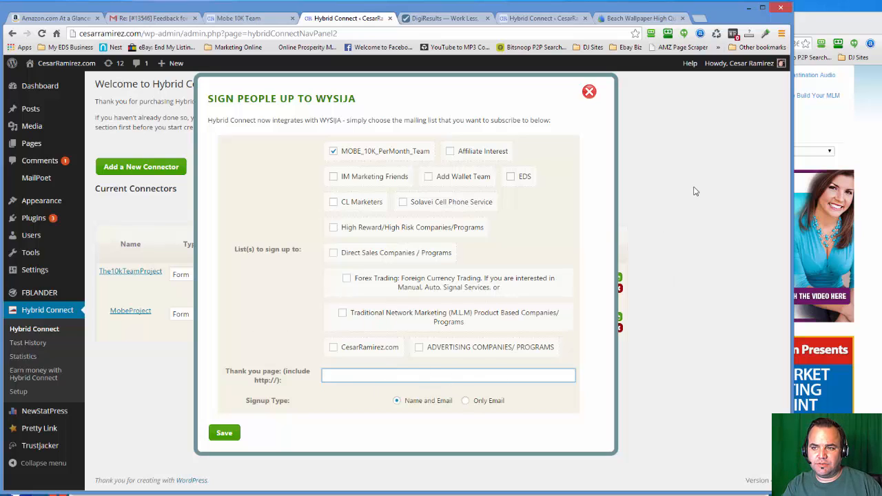
click(590, 91)
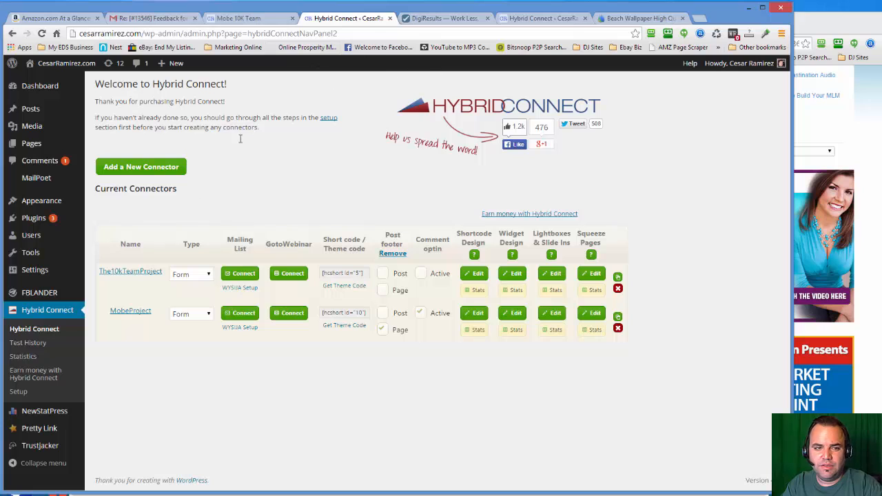
- Open MailPoet's settings in a new browser window and maximise it
mouse_move(32, 178)
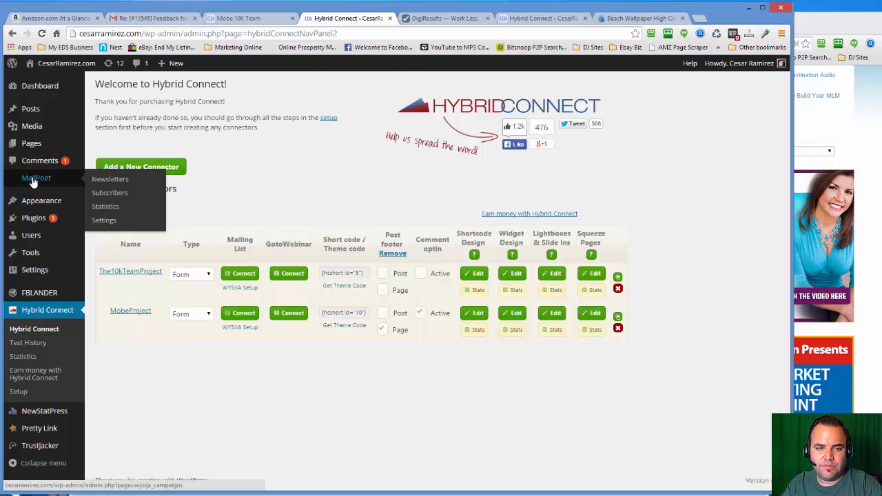
right_click(107, 216)
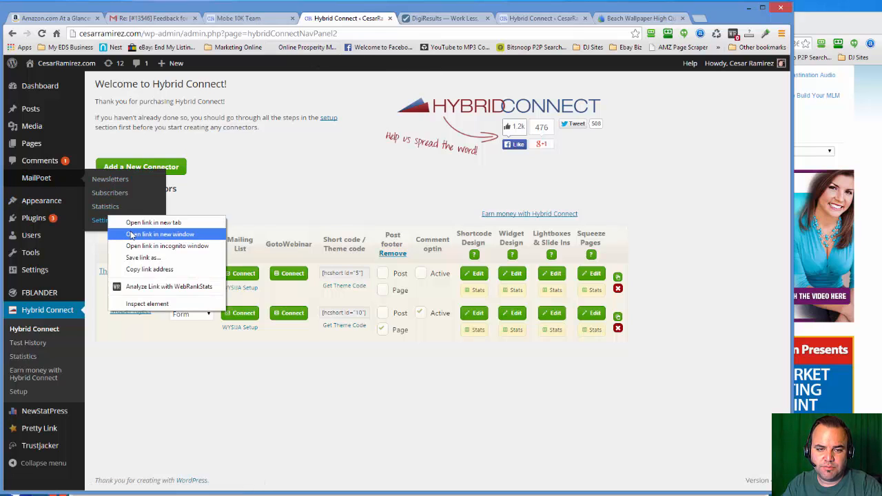
click(131, 234)
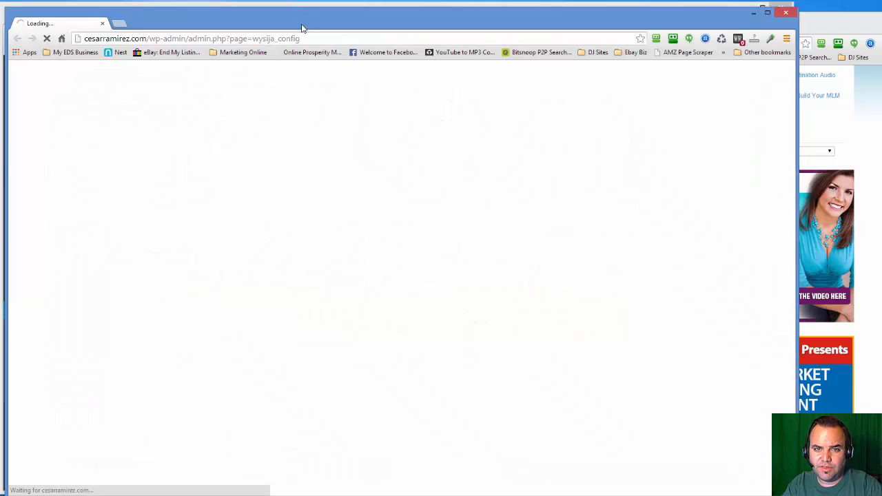
drag(317, 27, 356, 46)
double_click(358, 45)
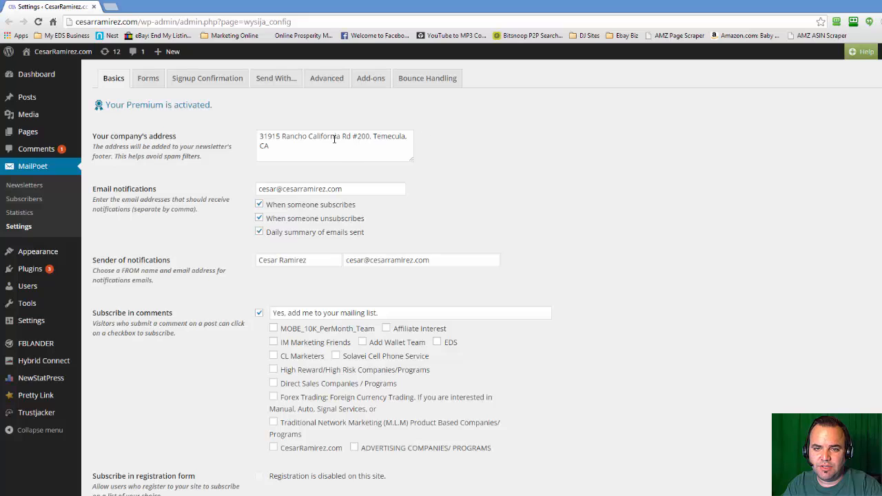
- Examine MailPoet's basic settings, concentrating on the company address used in the newsletter footer
scroll(334, 139, down, 3)
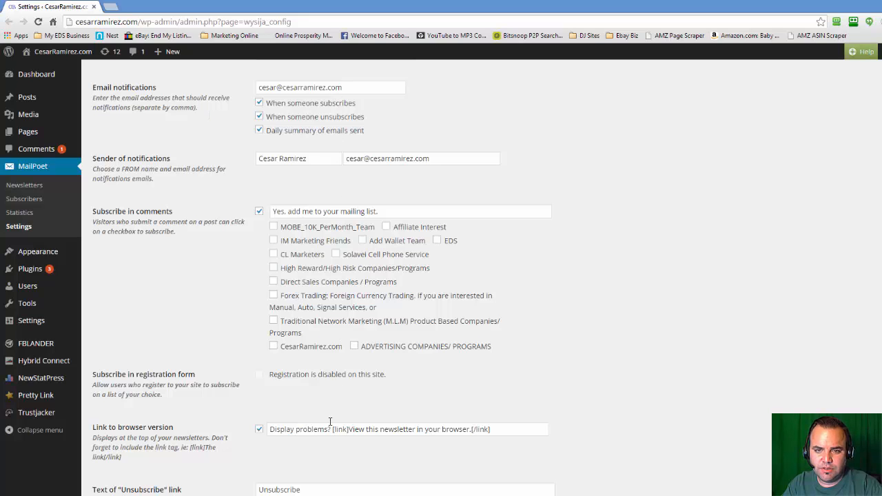
scroll(341, 159, up, 3)
drag(390, 145, 256, 133)
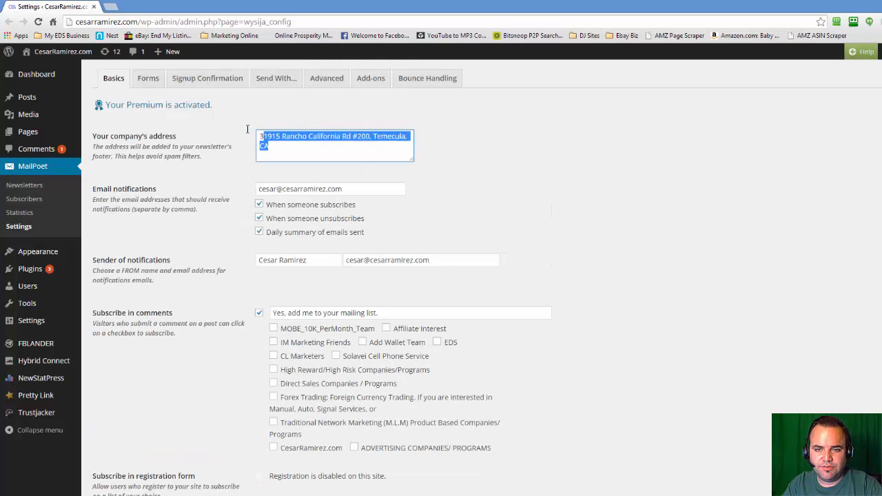
click(428, 118)
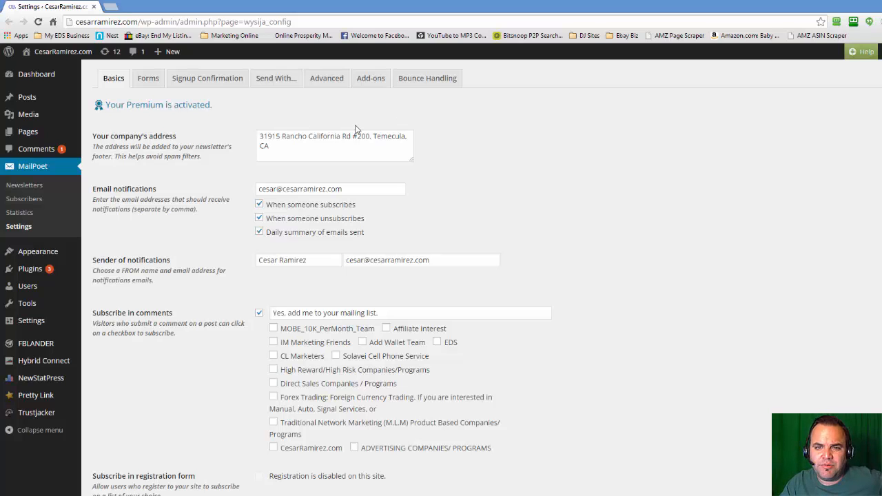
scroll(355, 129, down, 2)
scroll(355, 128, up, 2)
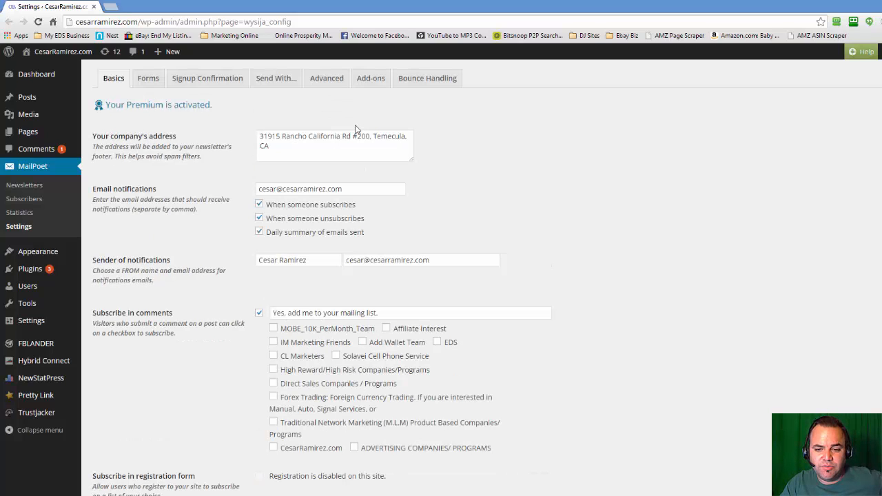
click(309, 153)
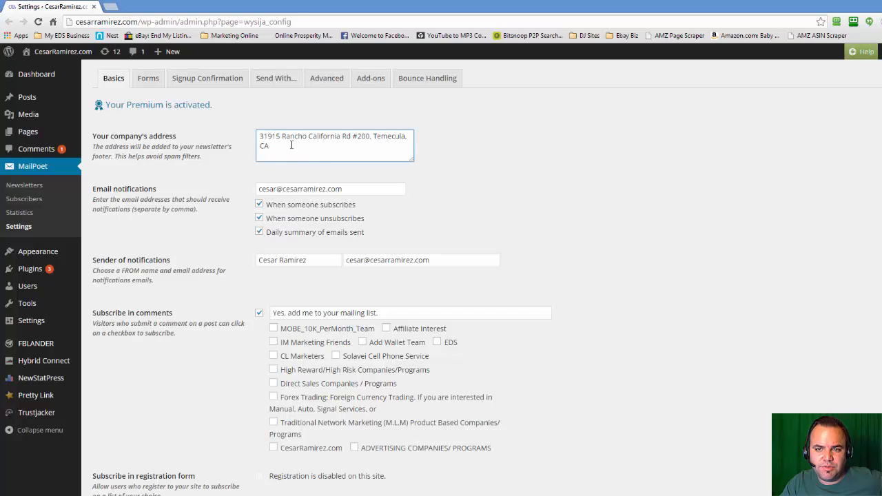
drag(291, 145, 241, 126)
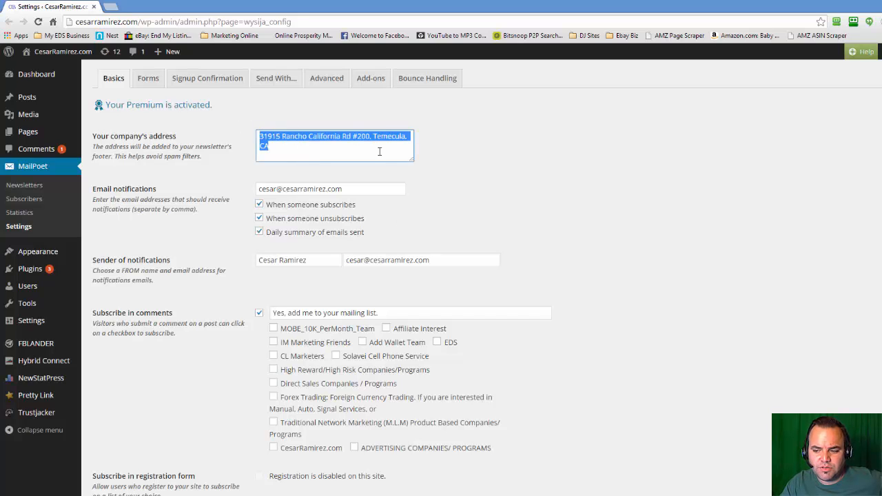
click(416, 200)
drag(295, 157, 236, 114)
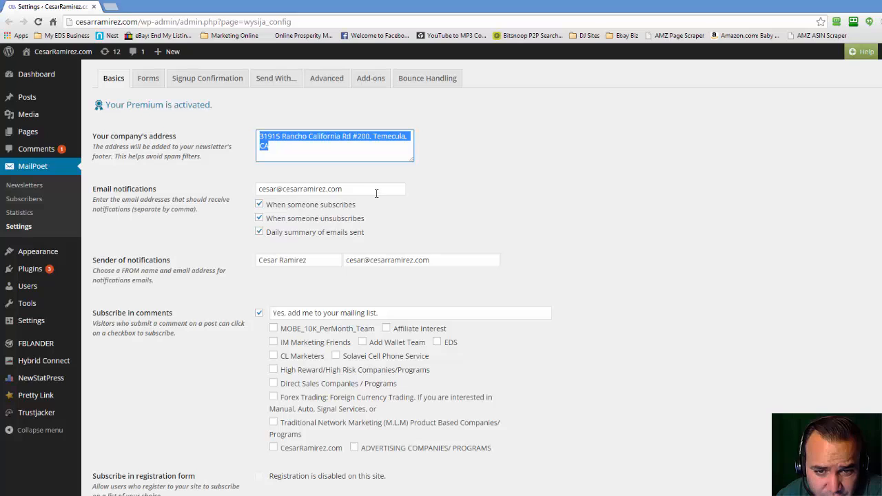
- Review the email notification address and the sender name and email fields
key(Tab)
scroll(341, 209, down, 1)
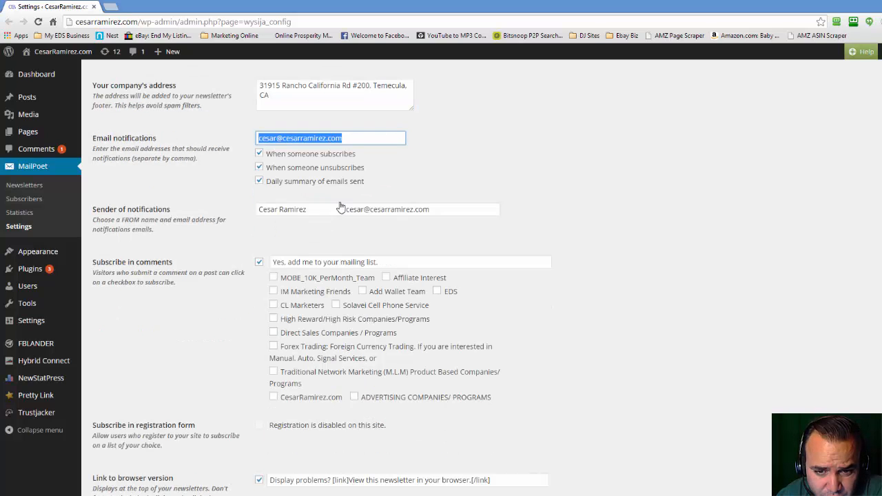
click(346, 211)
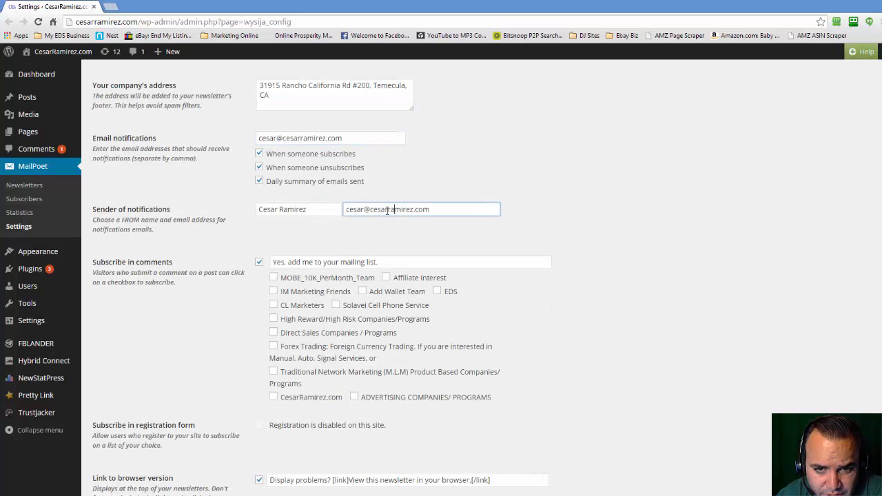
click(260, 209)
- Review the comment subscription label and select the list named after the website for subscribing commenters
scroll(265, 209, down, 1)
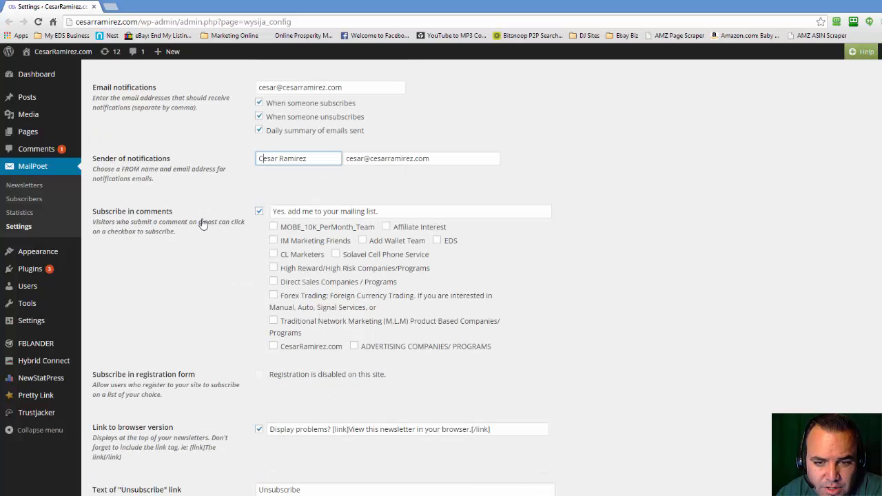
click(418, 214)
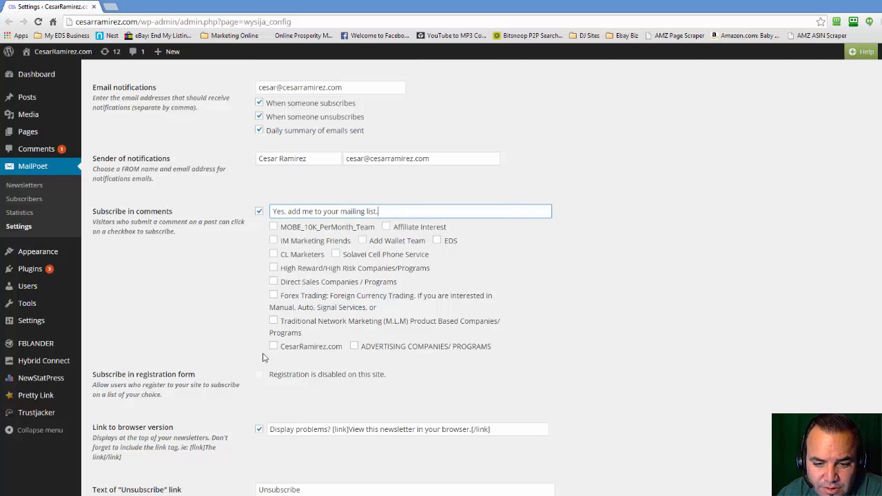
click(273, 347)
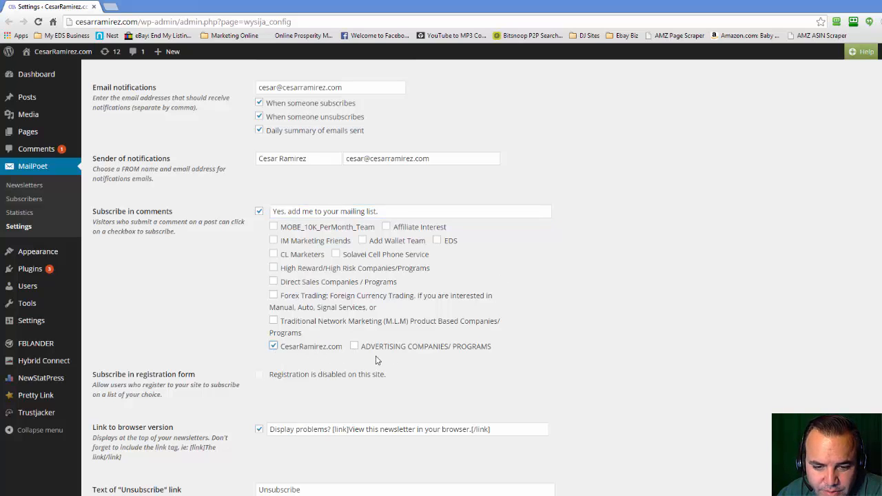
- Review the registration form, browser version link and unsubscribe settings, including the choices for the unsubscribe page
scroll(377, 361, down, 2)
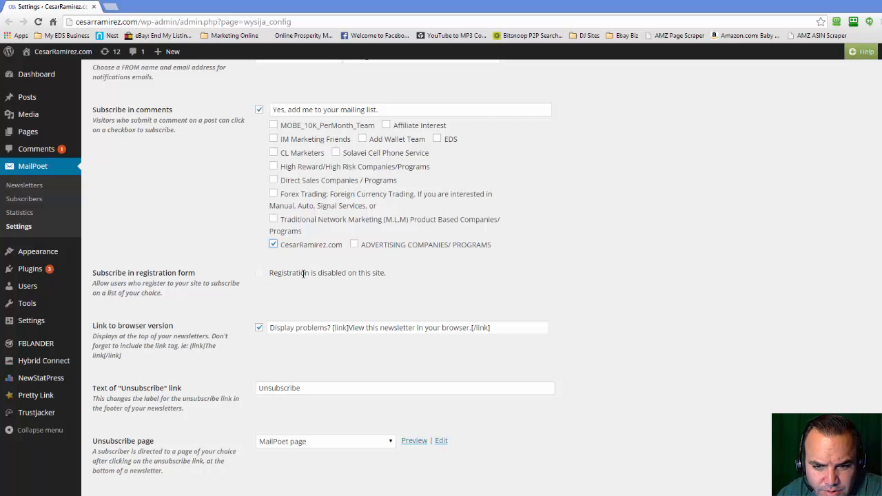
scroll(401, 285, down, 1)
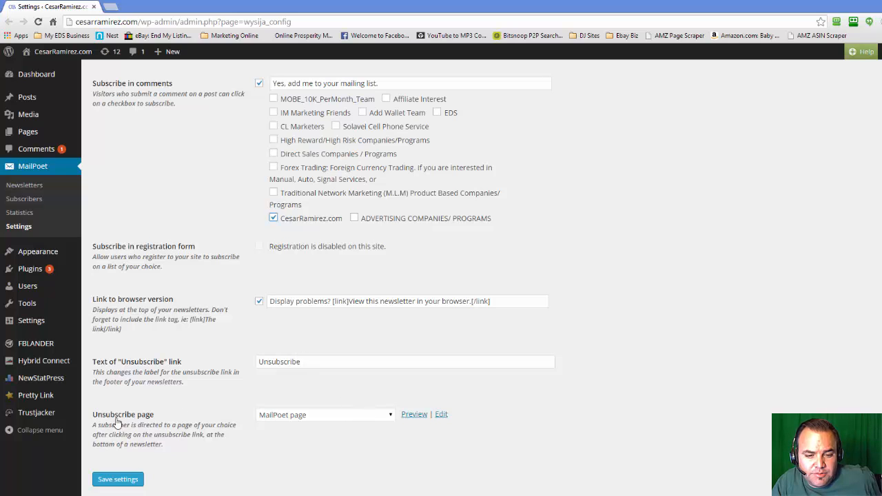
click(351, 416)
click(352, 416)
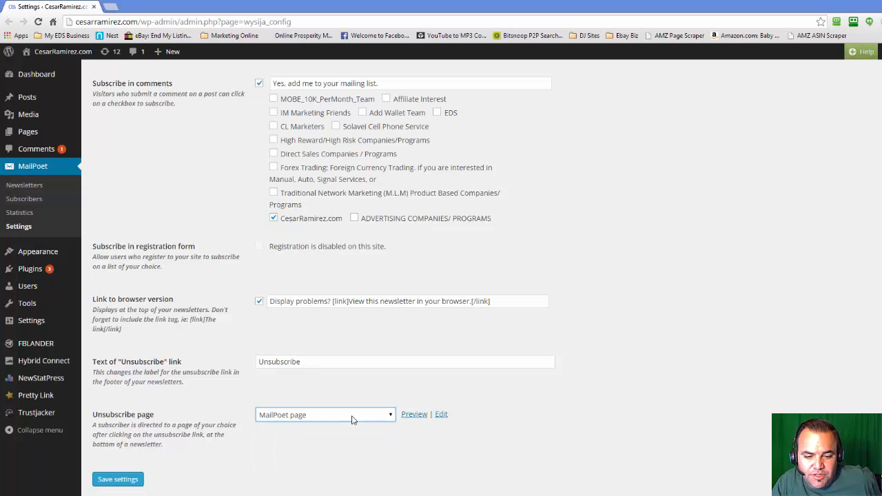
scroll(351, 419, up, 3)
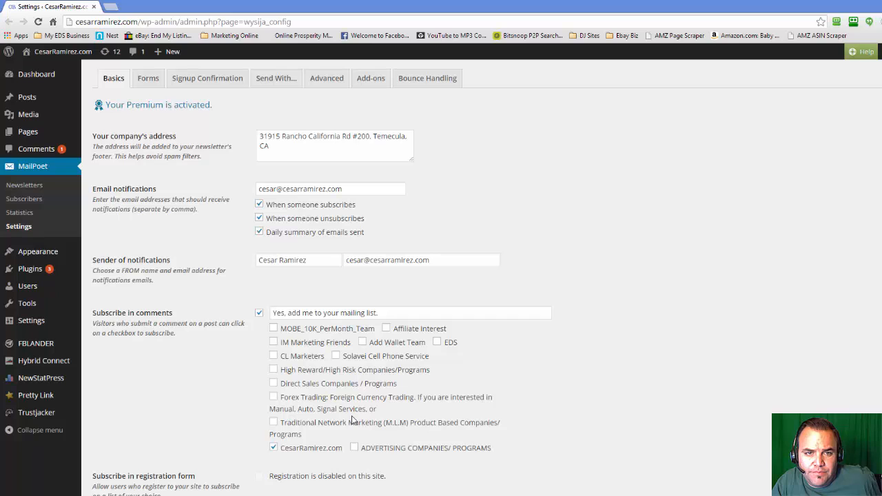
- Review MailPoet's subscription forms list and the setting that enables signup confirmation
click(157, 82)
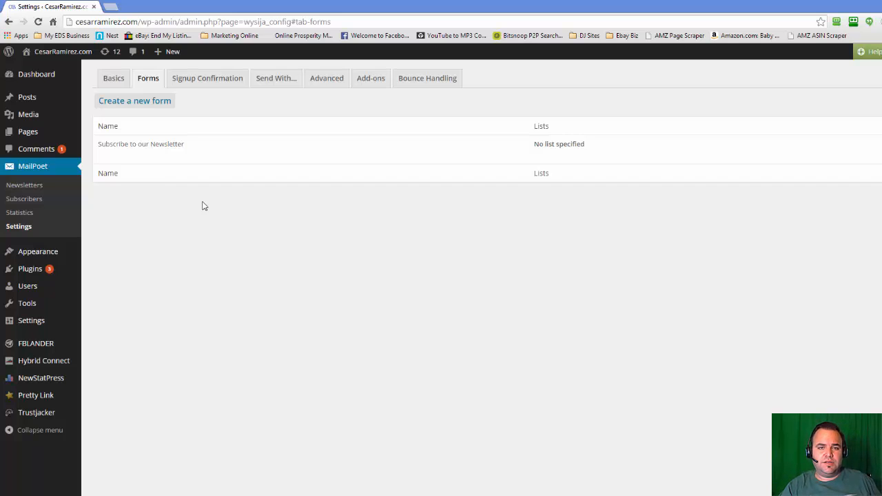
click(207, 81)
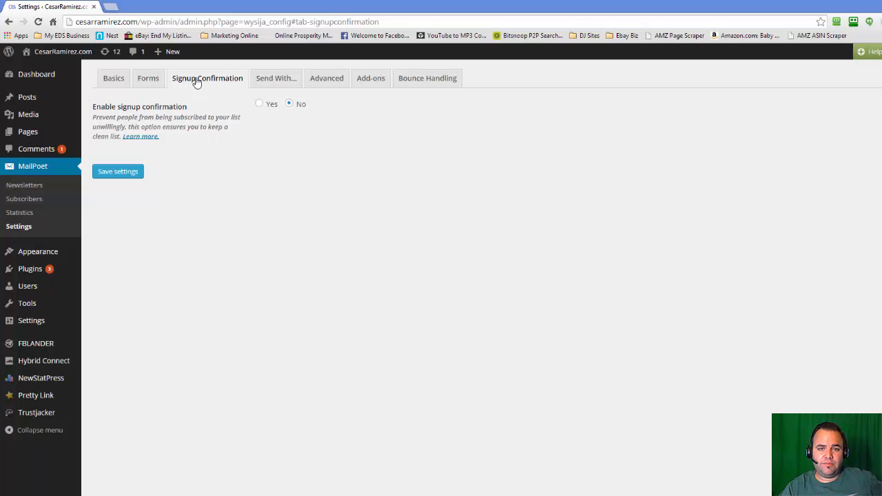
- Examine the sending method settings, concentrating on the third-party option and its SMTP hostname
click(268, 86)
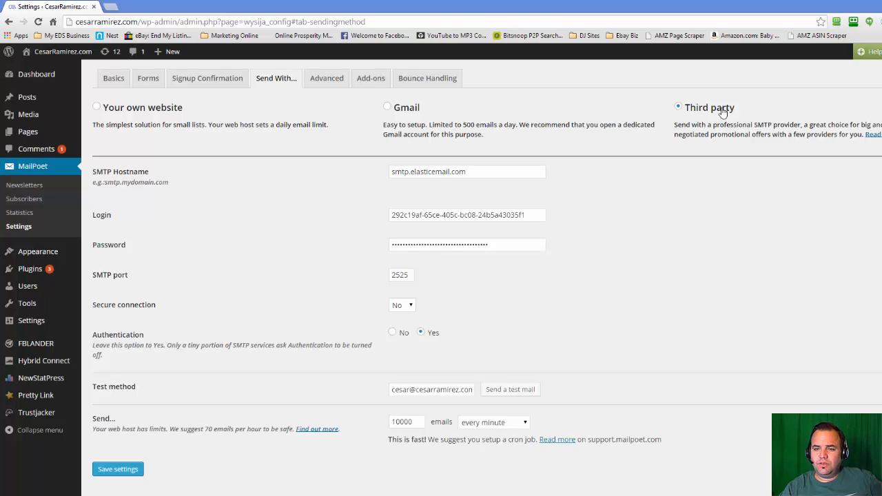
drag(469, 173, 411, 175)
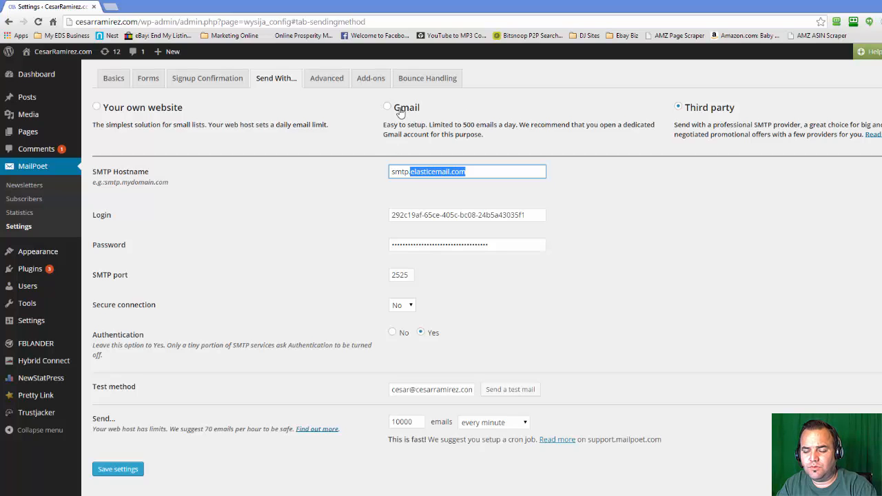
click(472, 125)
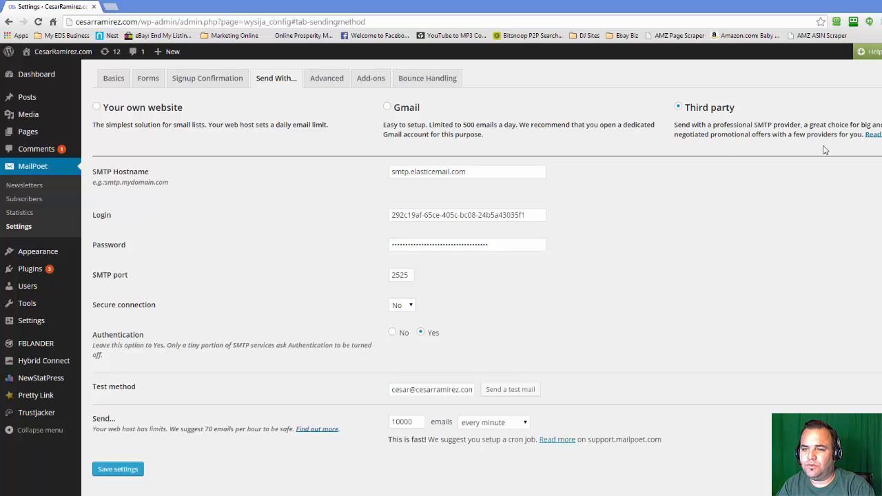
- Copy elasticemail.com from the SMTP hostname and open that website in a new browser tab
drag(494, 173, 410, 173)
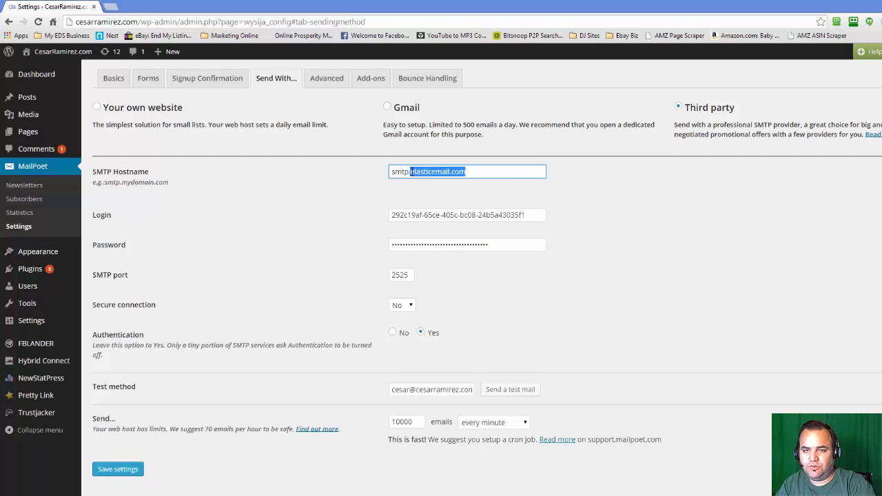
key(ctrl+c)
key(ctrl+t)
key(ctrl+v)
key(Return)
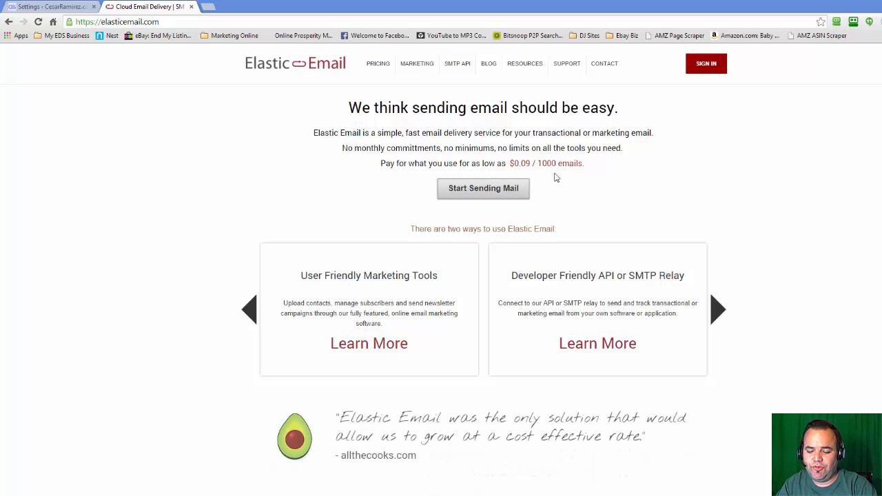
- Switch to Windows Calculator and multiply 20 by 0.09 to work out the cost of sending 20,000 emails
key(super)
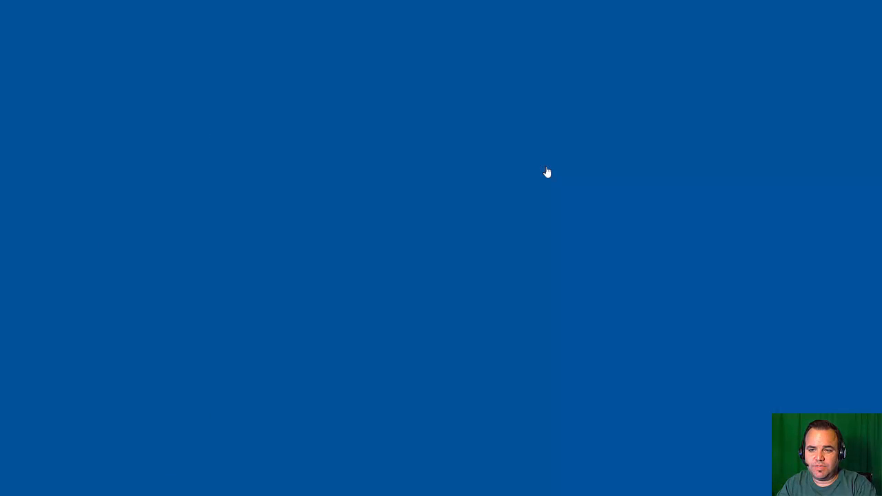
key(super+r)
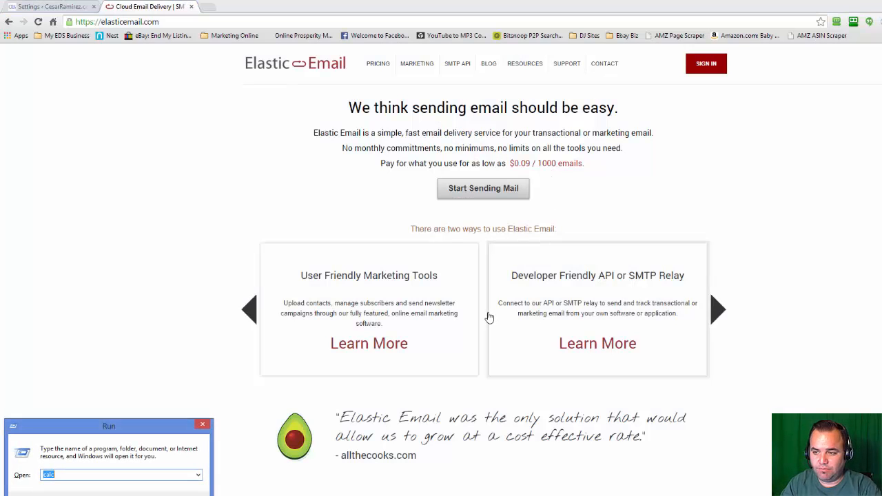
key(Return)
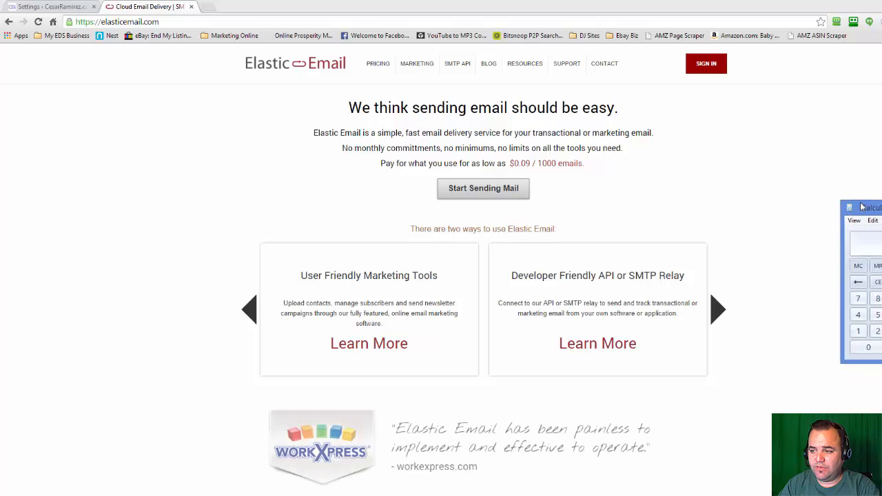
drag(861, 207, 792, 174)
text(20000)
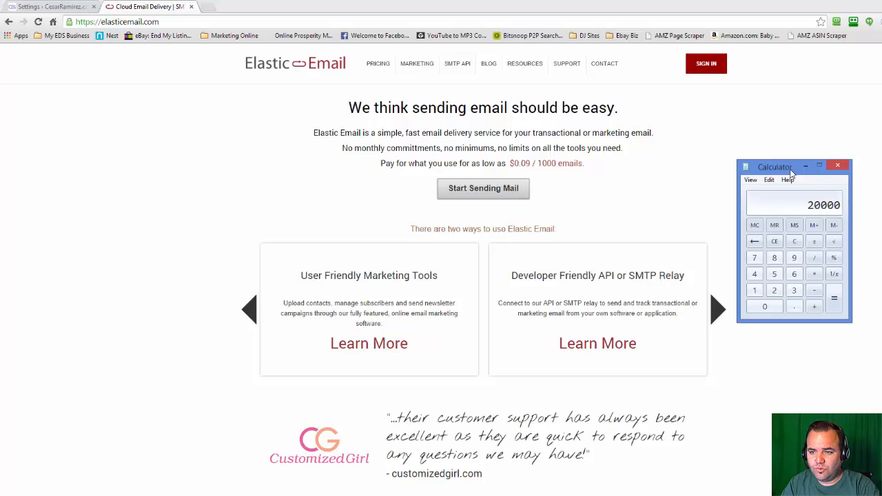
key(Escape)
text(20)
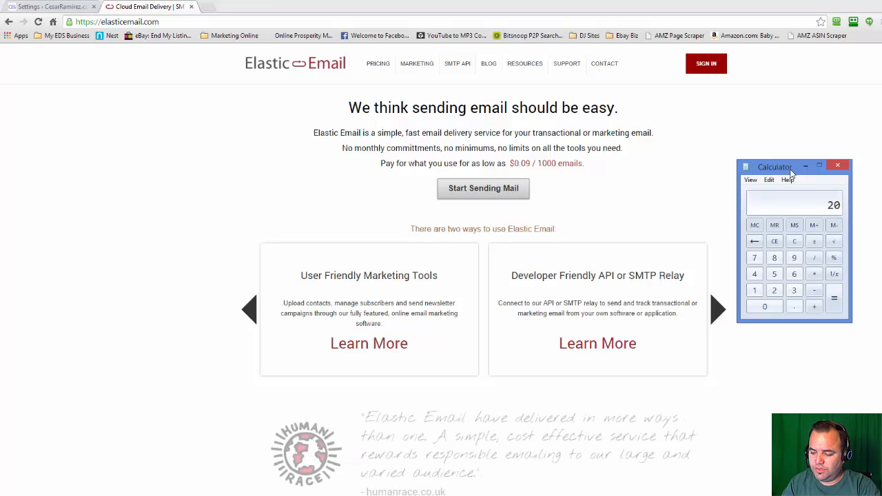
text(*0.09)
key(Return)
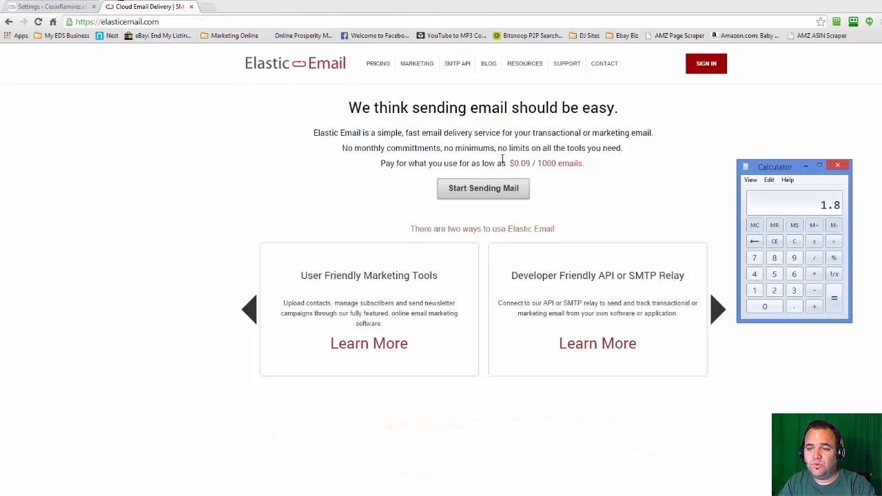
- Return to MailPoet's sending settings in the browser and review the third-party SMTP configuration
click(322, 150)
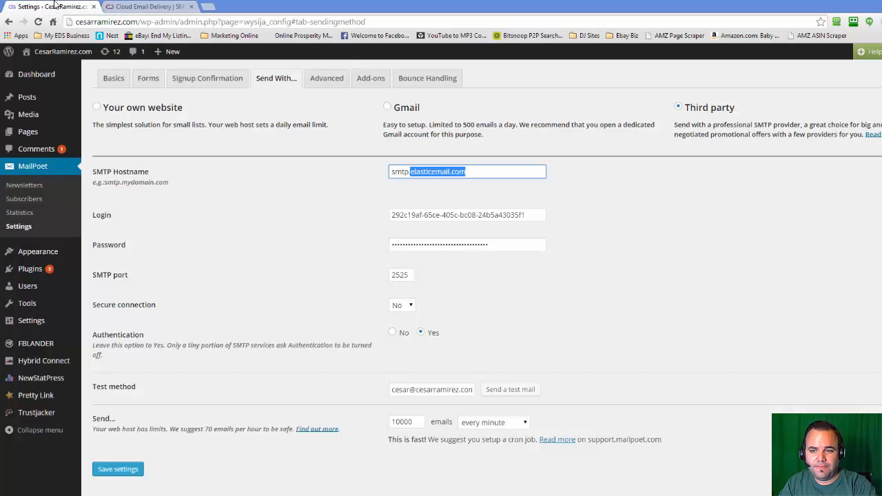
click(56, 6)
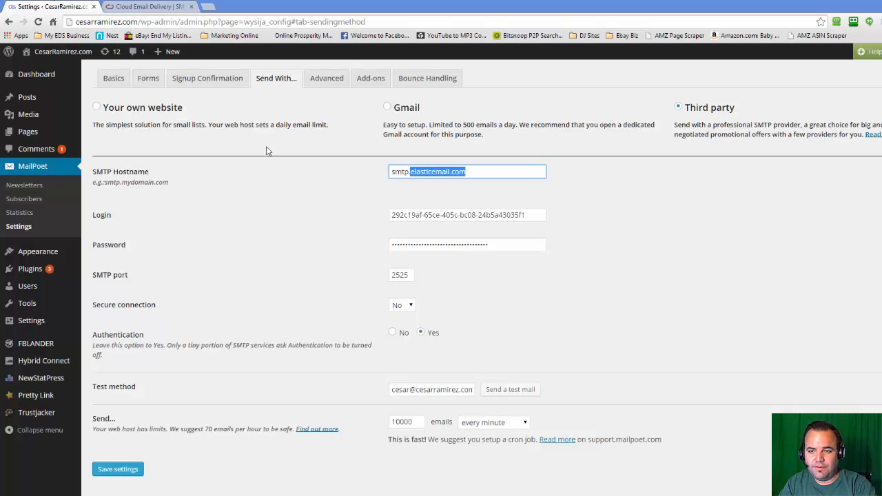
click(679, 249)
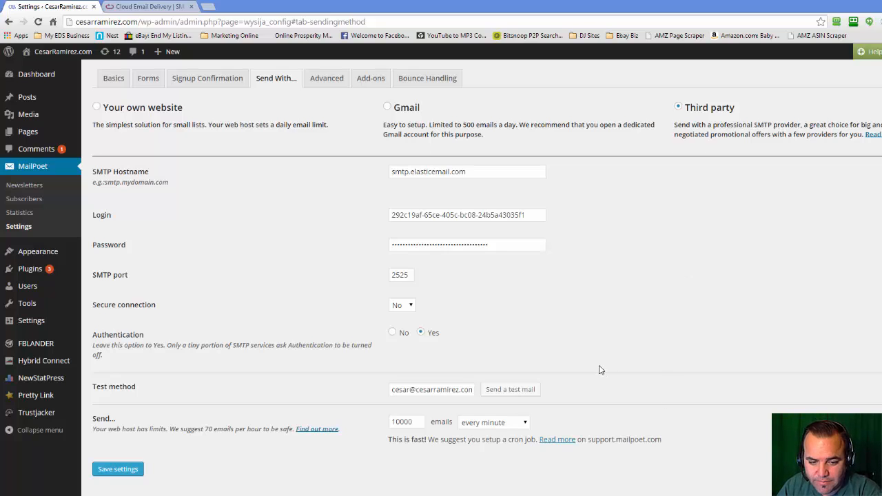
- Review the advanced settings, including permissions, reply-to details, anonymous data and industry choices, and save the settings
click(338, 89)
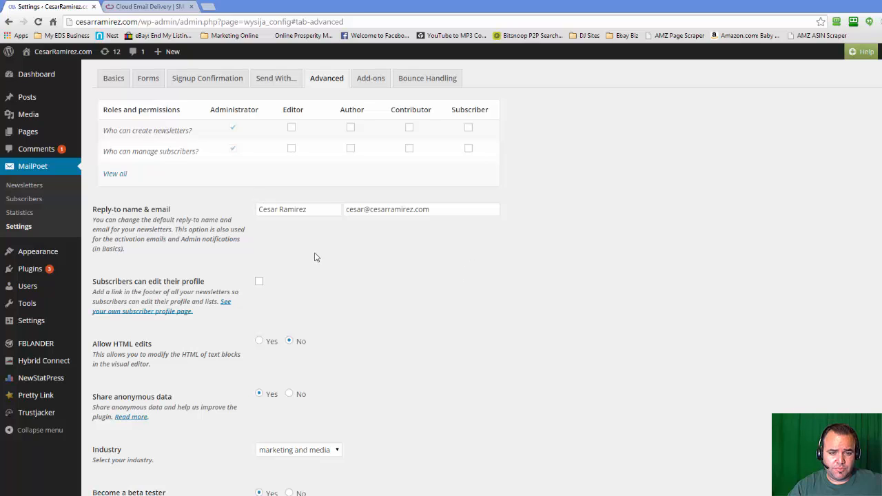
scroll(132, 294, down, 1)
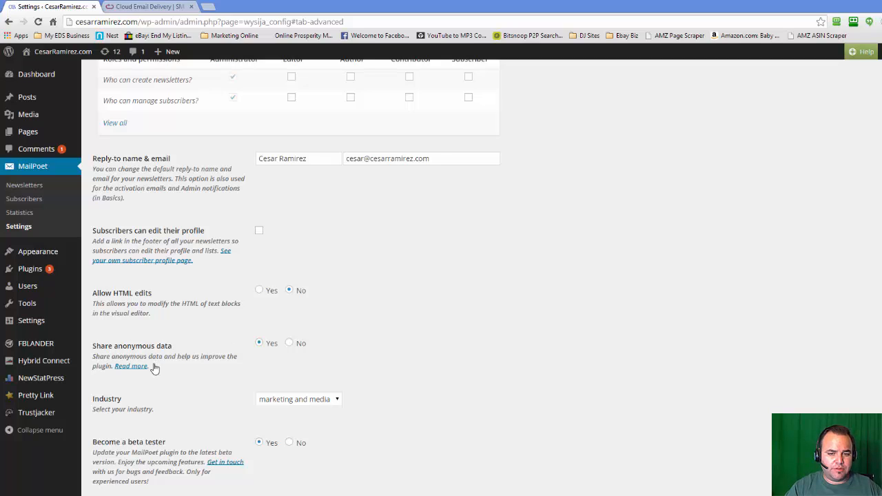
scroll(279, 364, down, 1)
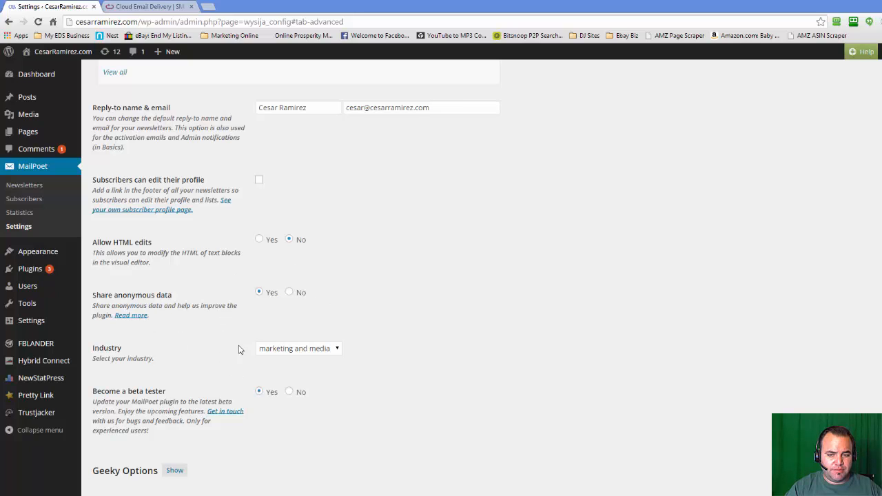
click(306, 351)
click(307, 350)
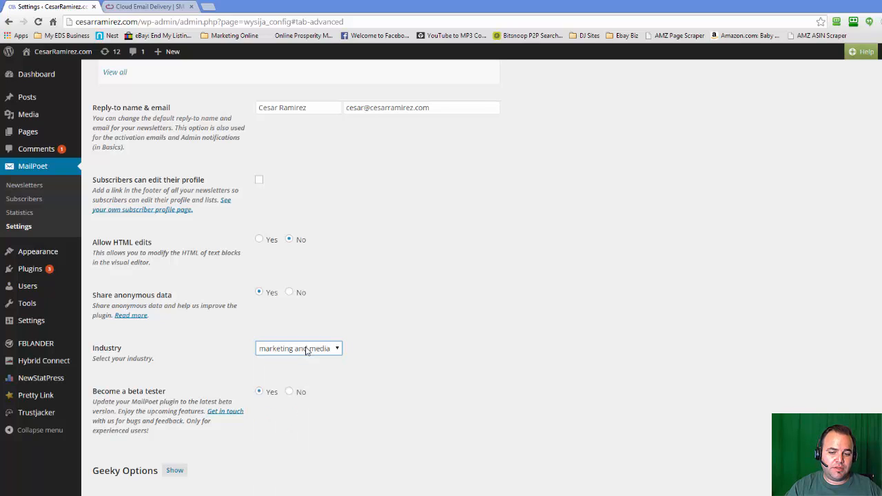
scroll(423, 342, down, 1)
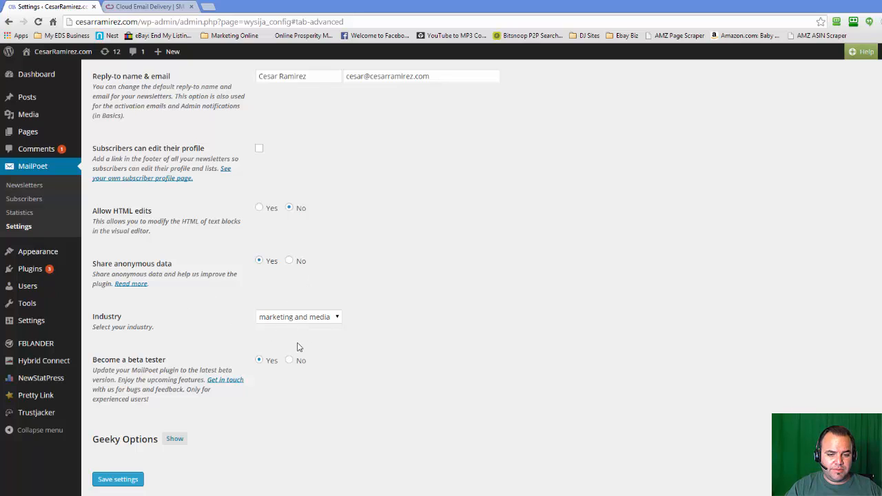
click(117, 480)
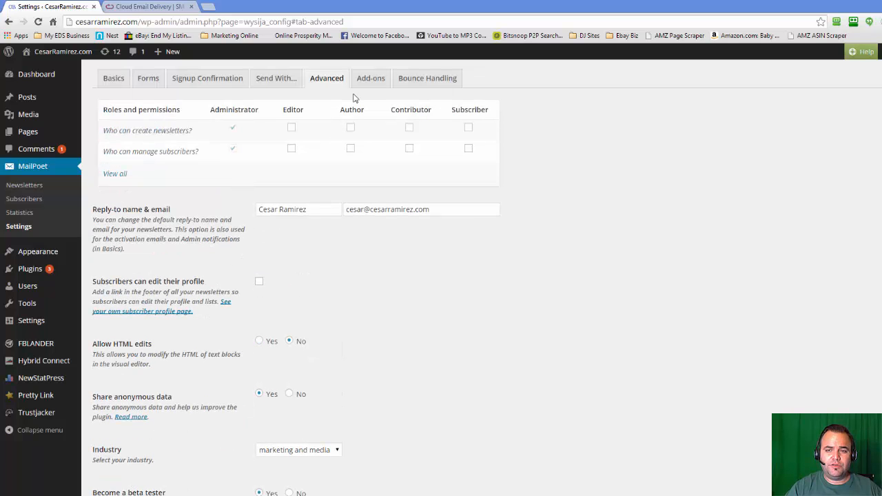
- Browse the full range of MailPoet add-ons, including the Hybrid Connect plugin
click(377, 82)
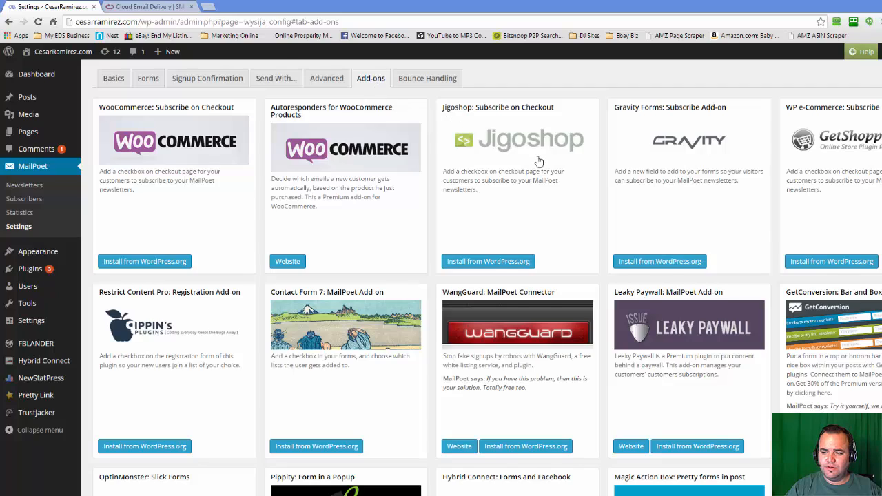
scroll(538, 156, down, 6)
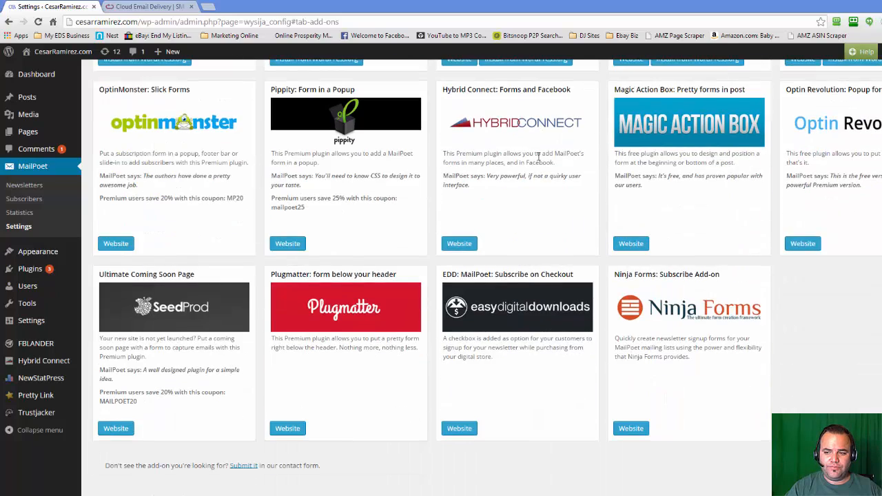
scroll(538, 155, up, 6)
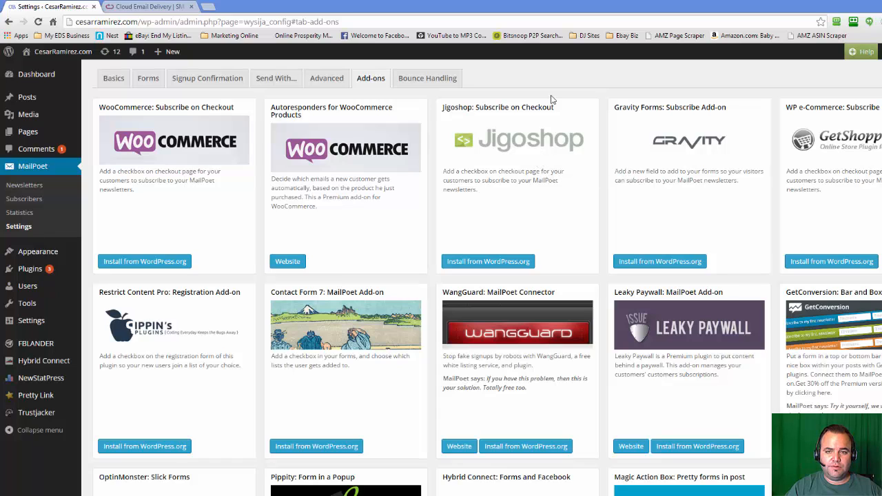
- Review the bounce handling connection settings, from the bounce email and hostname to the activation option
click(405, 81)
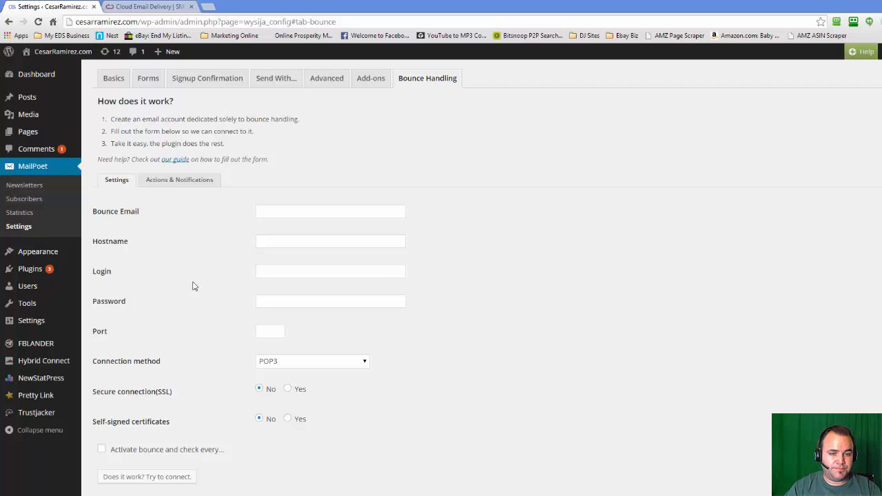
scroll(193, 285, down, 1)
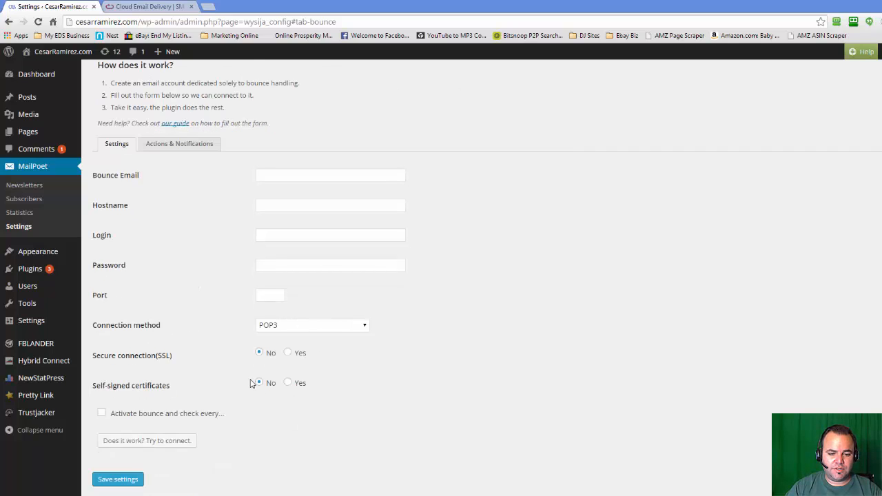
scroll(253, 382, up, 1)
- Examine the bounce actions and notifications, including the choices for full and unavailable mailboxes
click(171, 181)
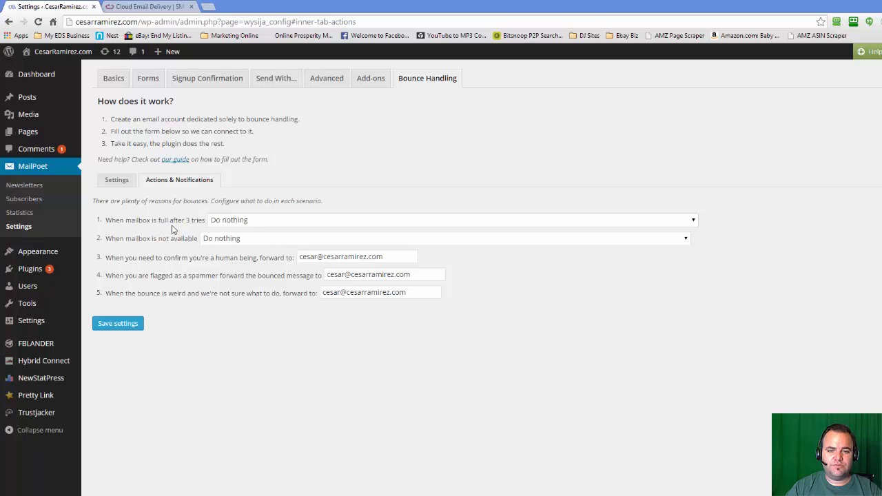
click(263, 223)
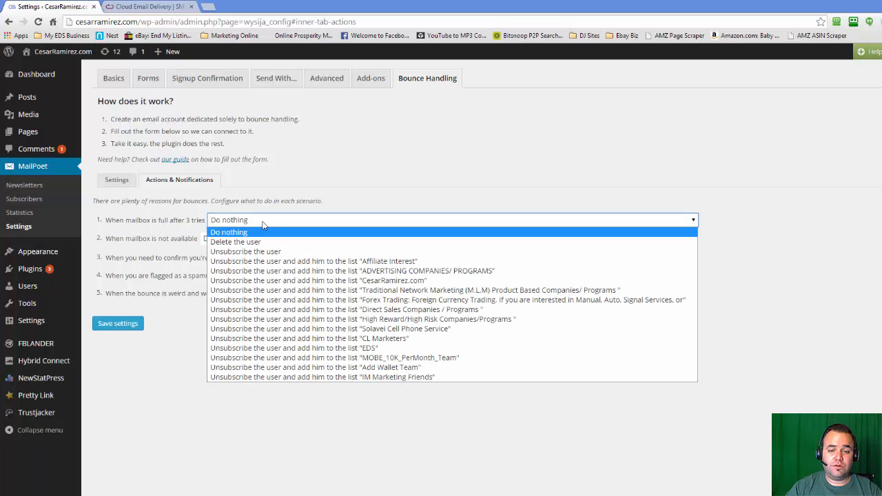
click(341, 163)
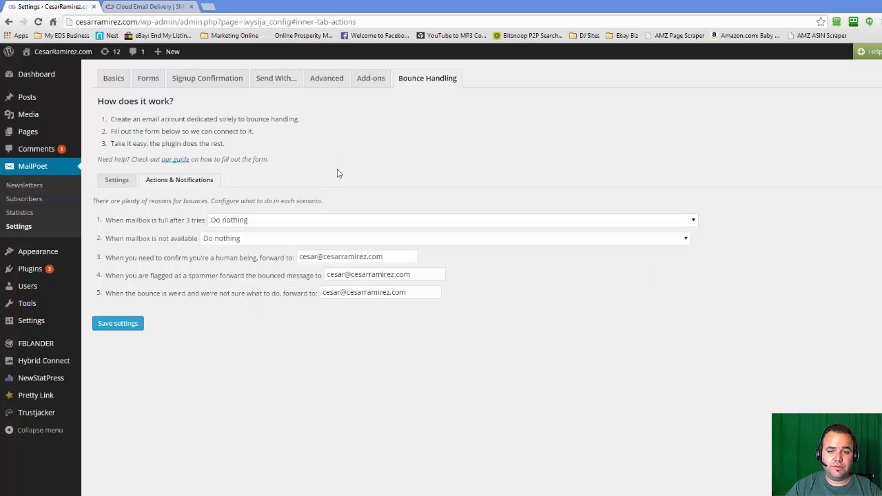
click(268, 239)
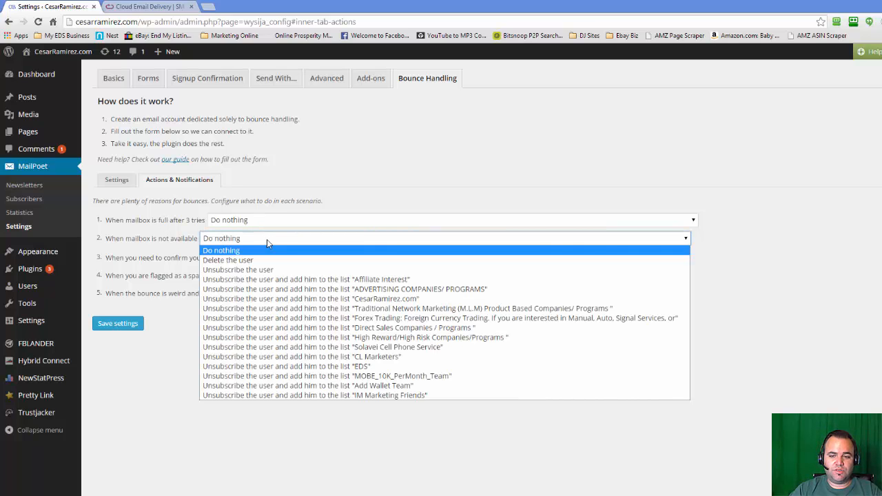
click(332, 151)
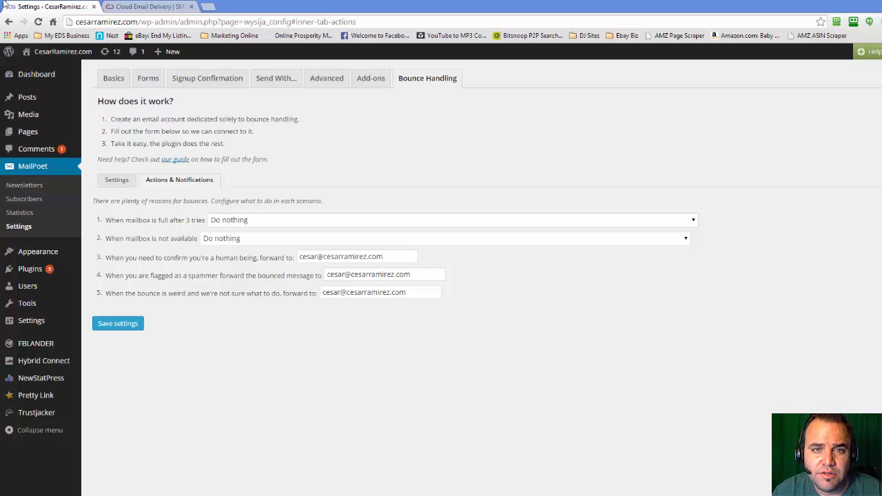
- Move the MailPoet browser window aside and show the Mobe 10K Team squeeze page in the other window
drag(277, 11, 310, 124)
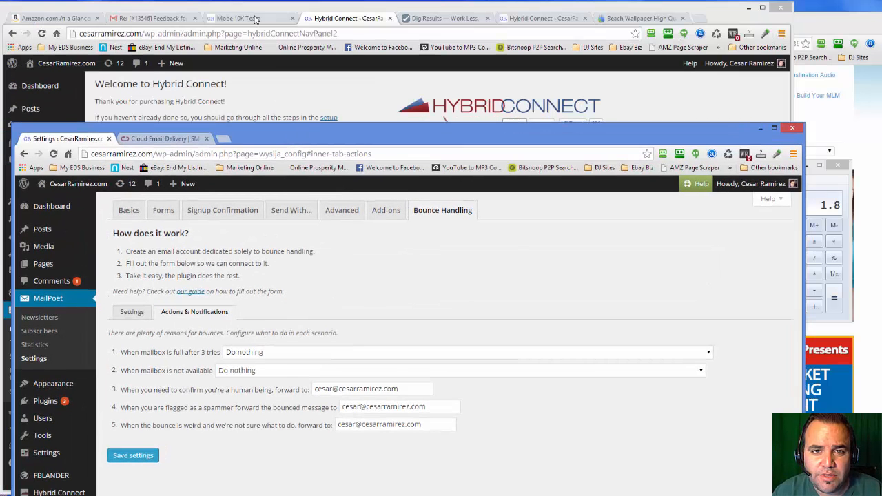
click(255, 19)
click(255, 19)
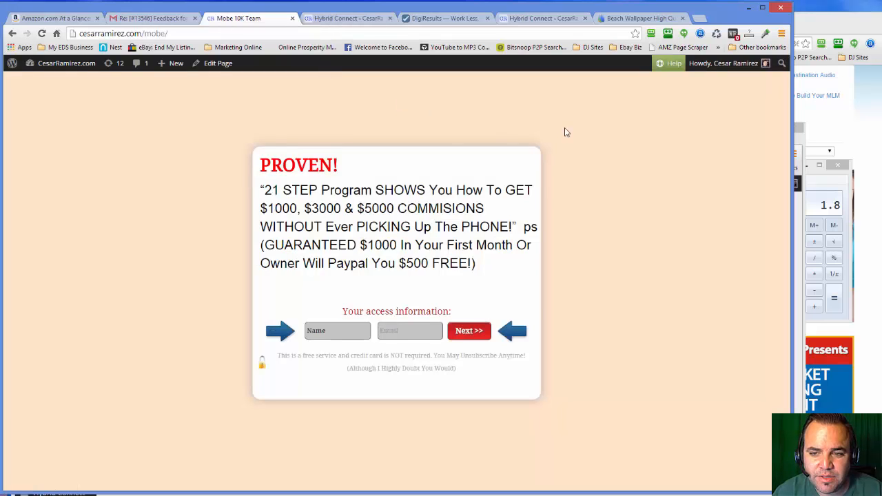